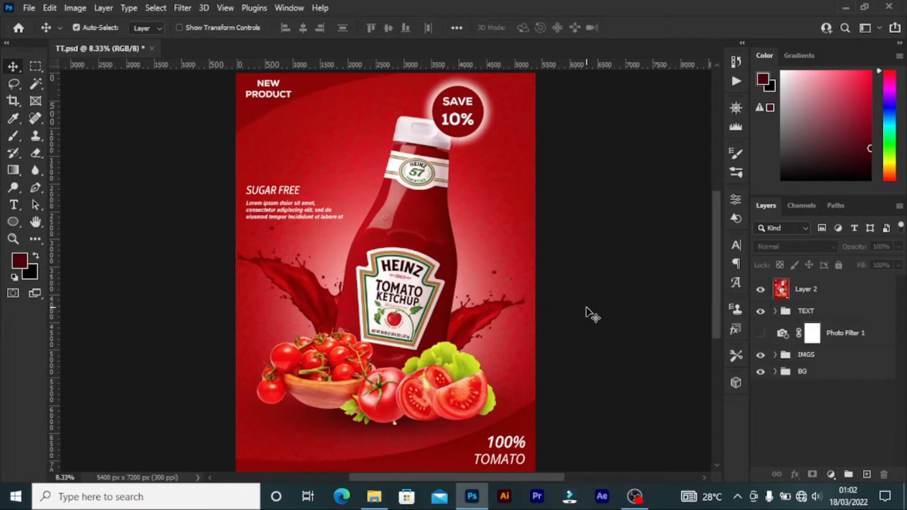
# - Look over the source images in the Podcast Covers folder and return to the poster document in Photoshop
pyautogui.hotkey('ctrl', '-')
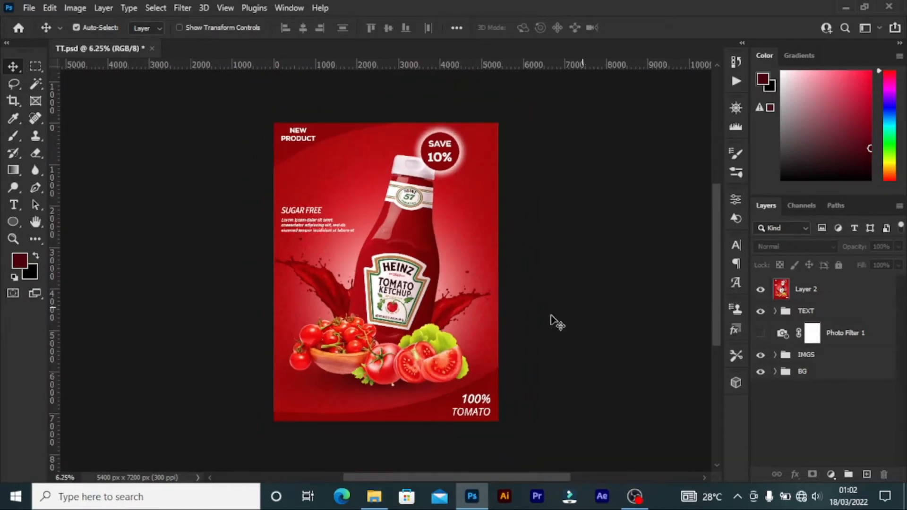
pyautogui.click(374, 496)
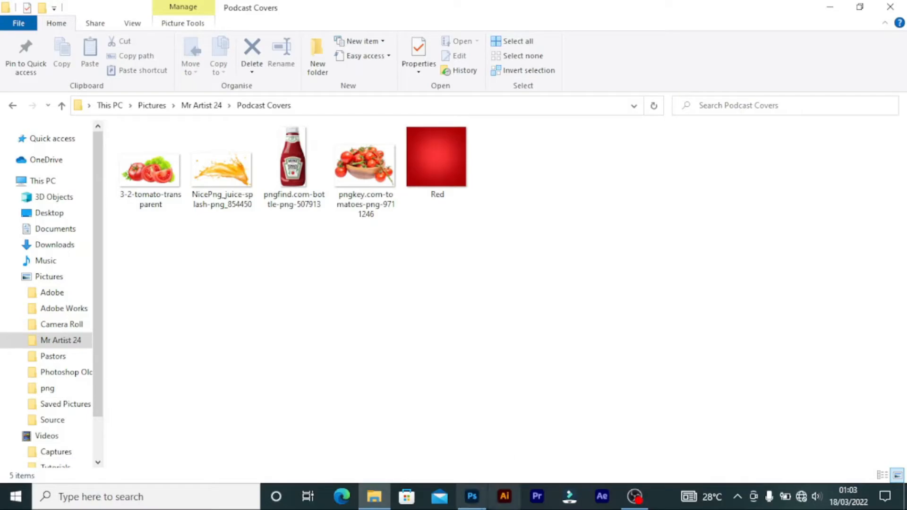
pyautogui.hotkey('alt', 'Tab')
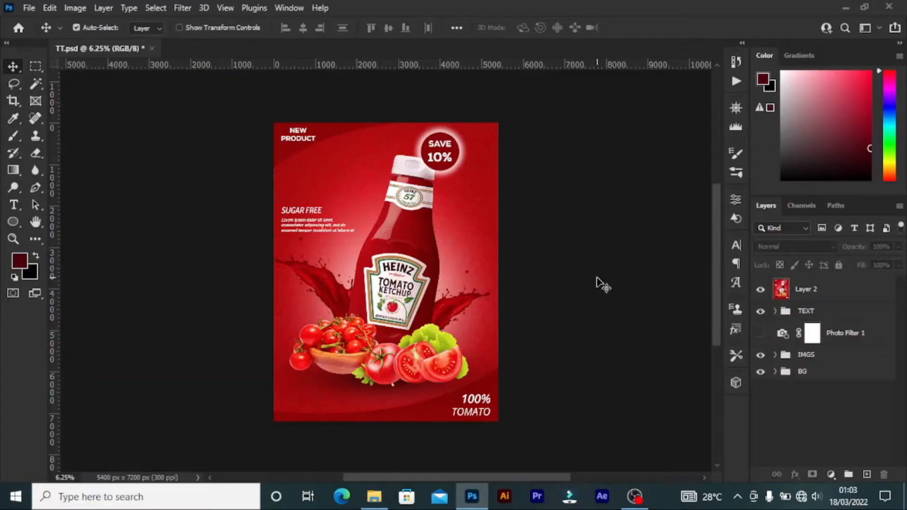
pyautogui.hotkey('ctrl', '+')
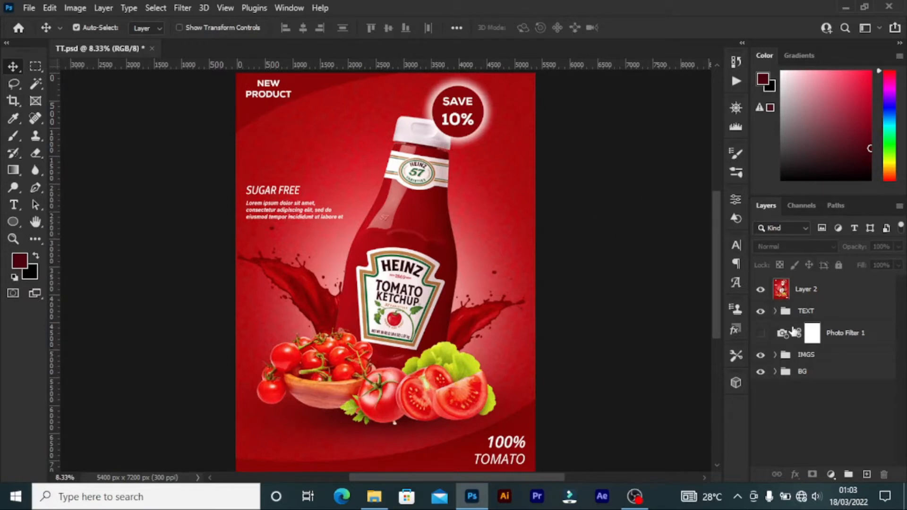
# - Hide the finished poster composite on Layer 2 to leave the canvas empty
pyautogui.click(802, 293)
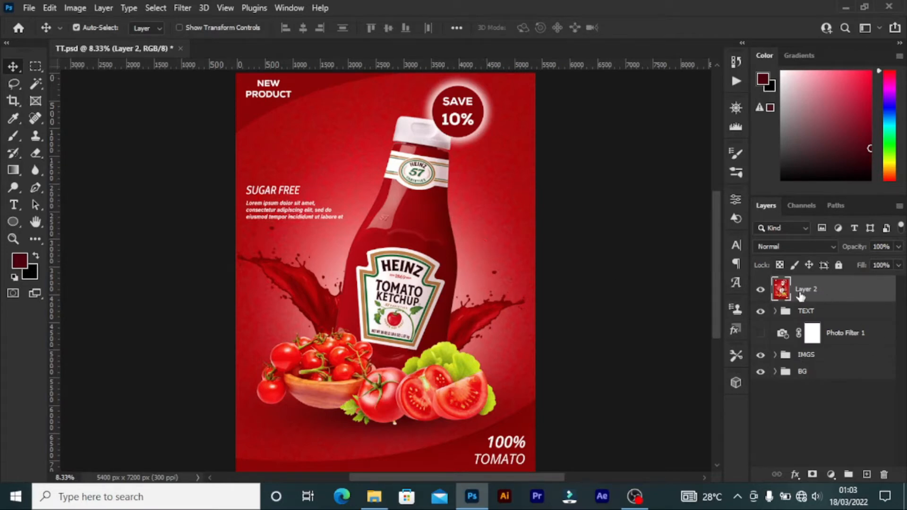
pyautogui.click(760, 290)
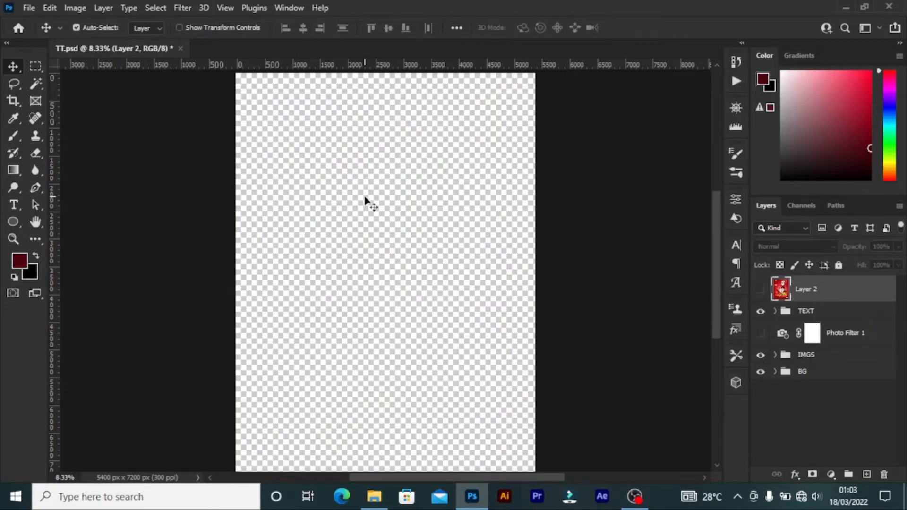
pyautogui.hotkey('ctrl', '-')
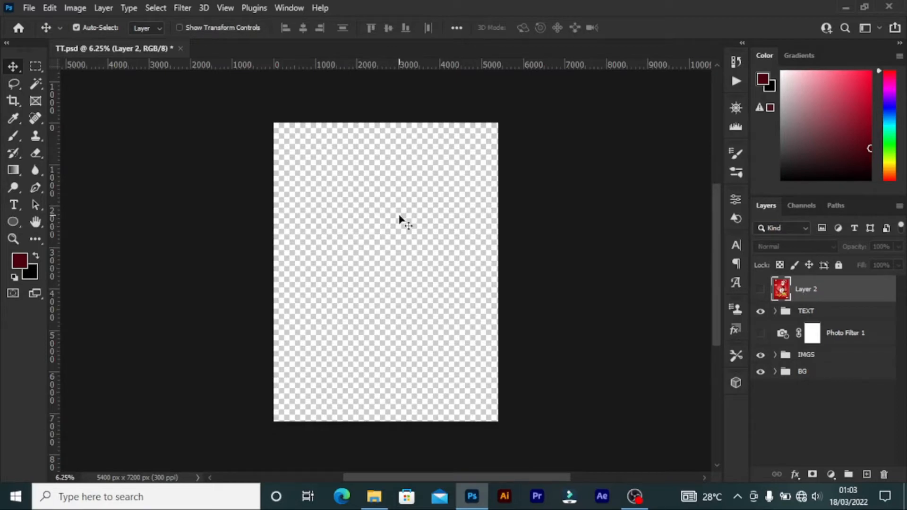
# - Review the 18 x 24 in Poster preset at 300 ppi among the Art & Illustration presets for new documents, and close the dialog
pyautogui.hotkey('ctrl', 'n')
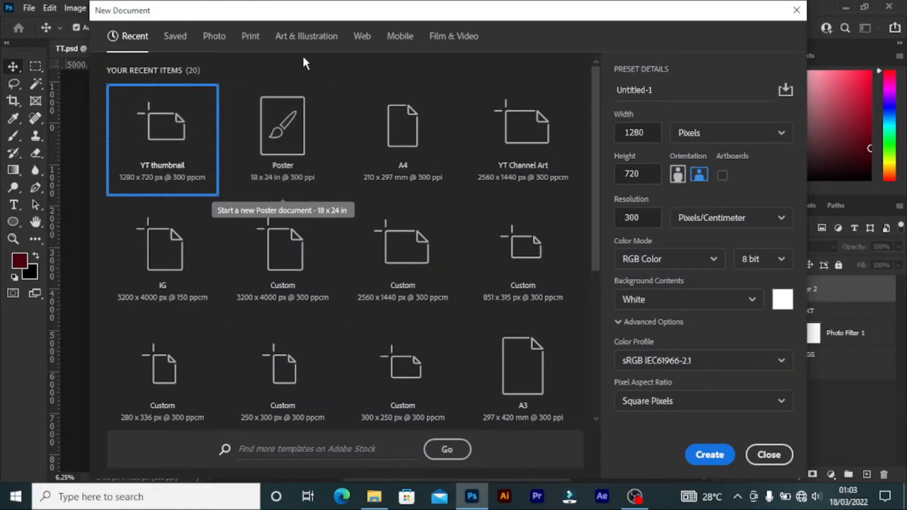
pyautogui.click(306, 37)
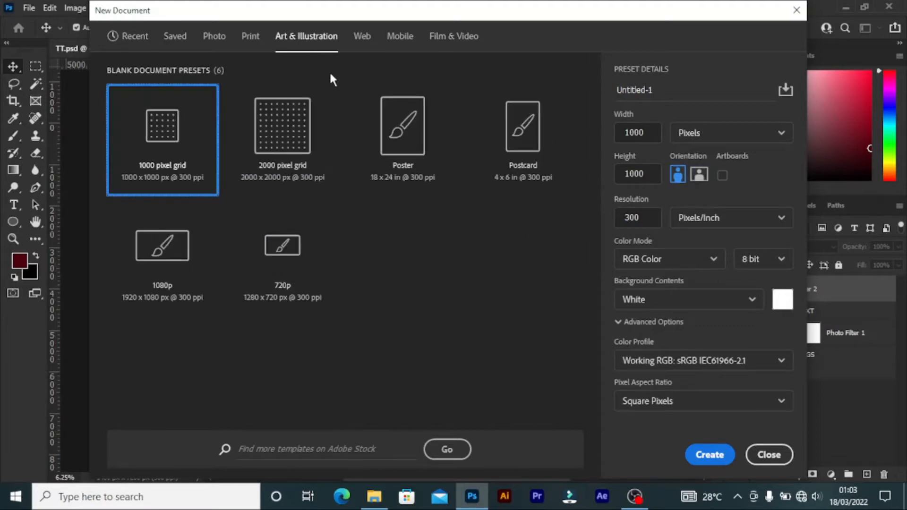
pyautogui.click(431, 147)
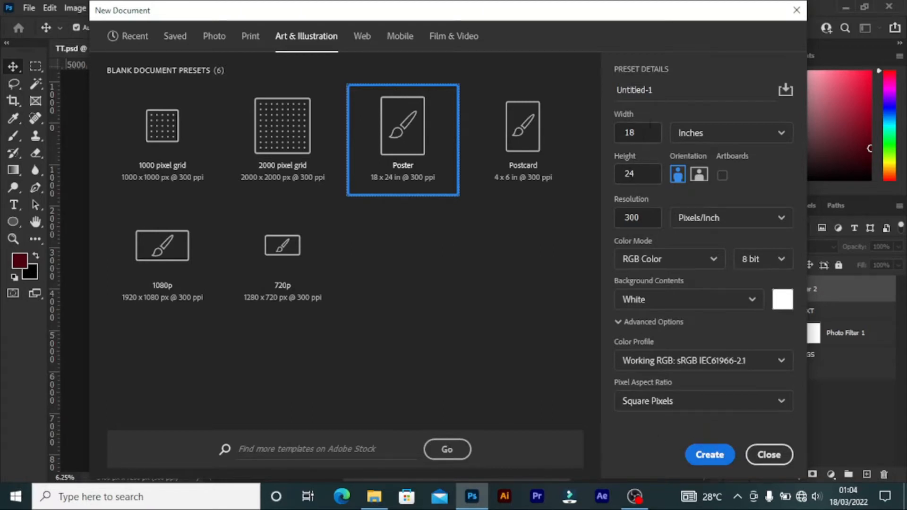
pyautogui.click(769, 455)
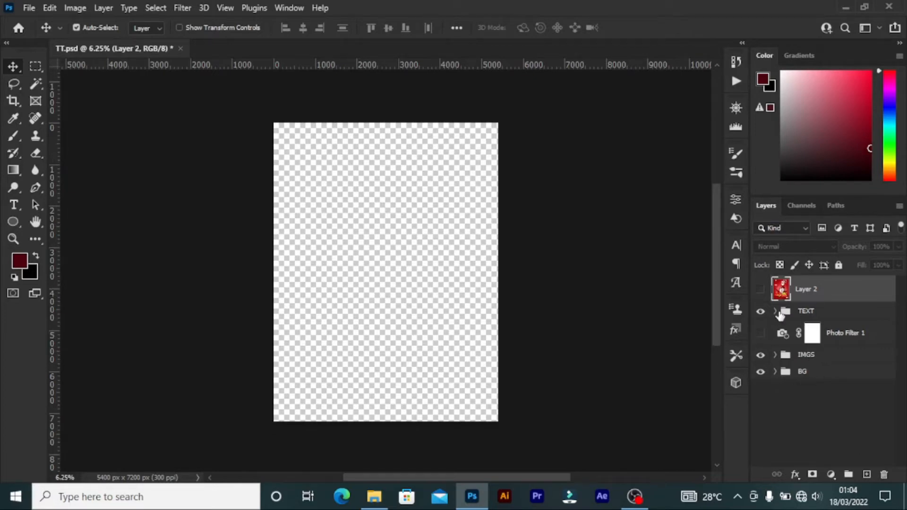
# - Expand the BG group, make its Red background layer visible and select it
pyautogui.click(775, 372)
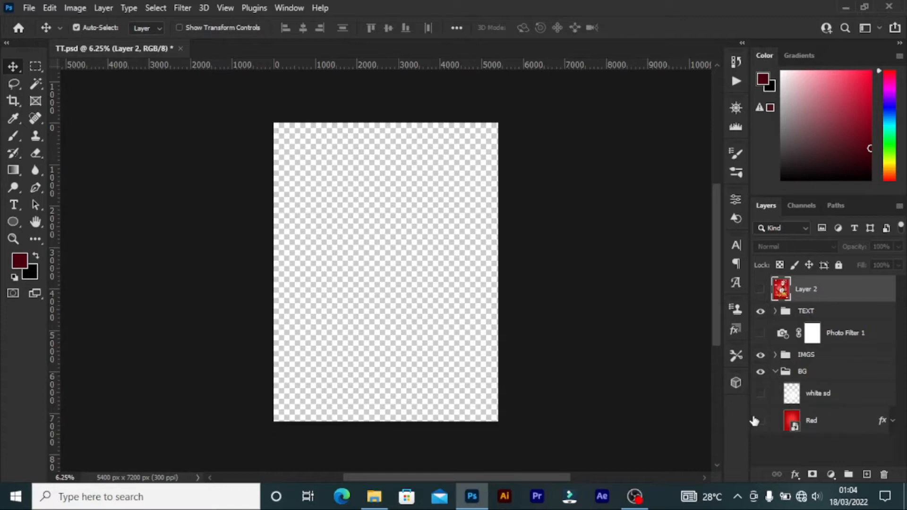
pyautogui.click(761, 422)
pyautogui.click(794, 427)
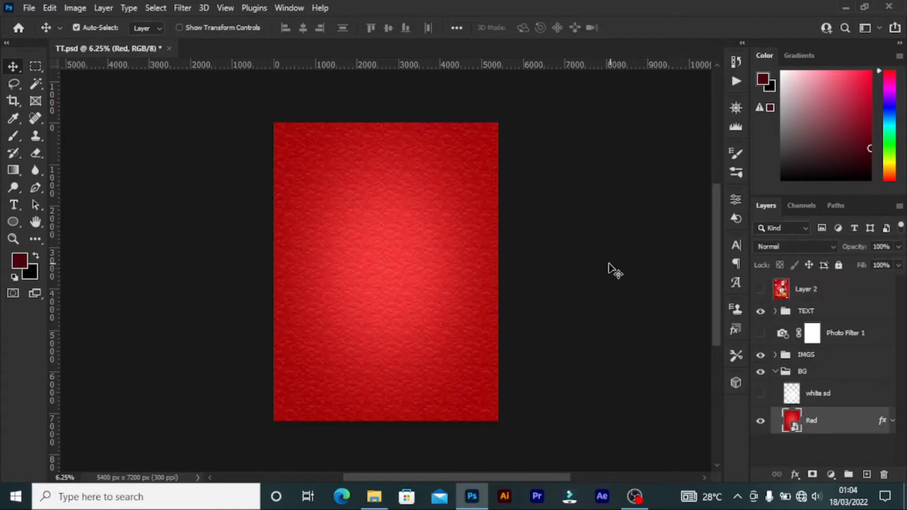
pyautogui.hotkey('ctrl', '+')
pyautogui.hotkey('ctrl', '+')
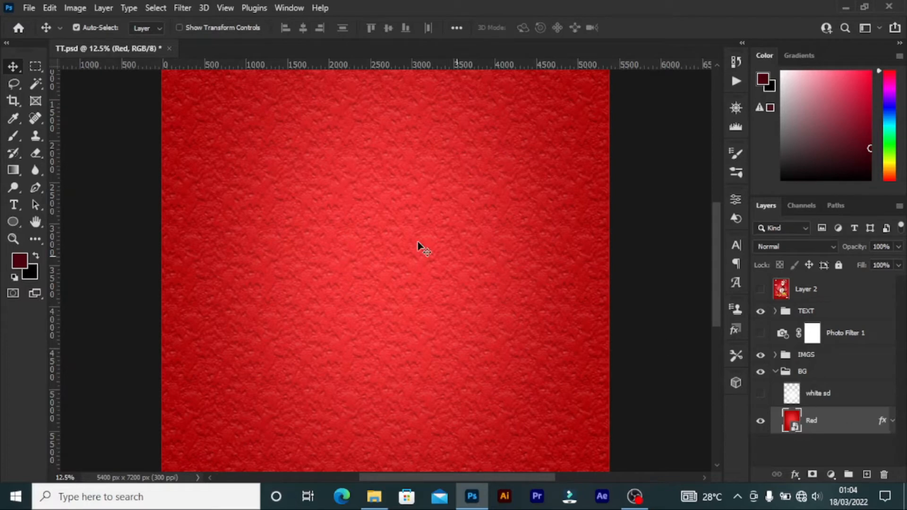
pyautogui.hotkey('ctrl', '-')
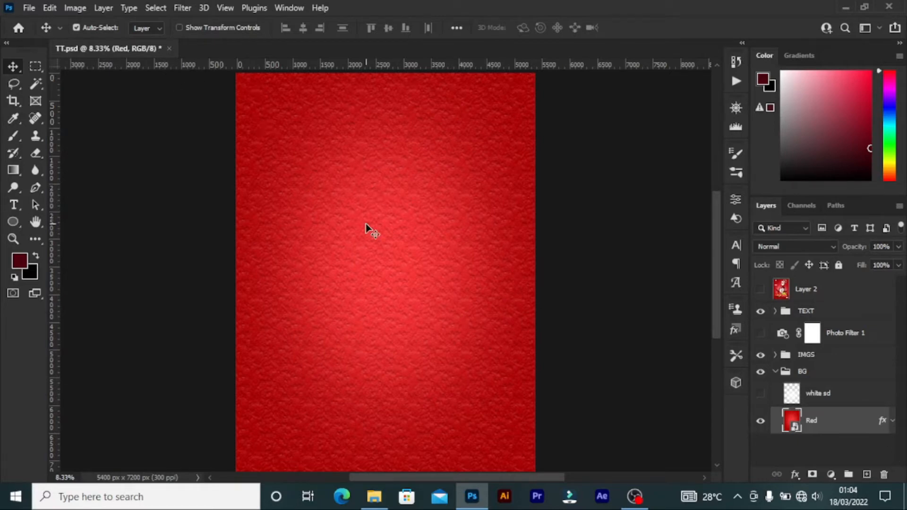
# - Examine the Red layer's Bevel & Emboss texture settings and the Trees, Grass and Water pattern sets, and cancel the layer style dialog
pyautogui.click(891, 421)
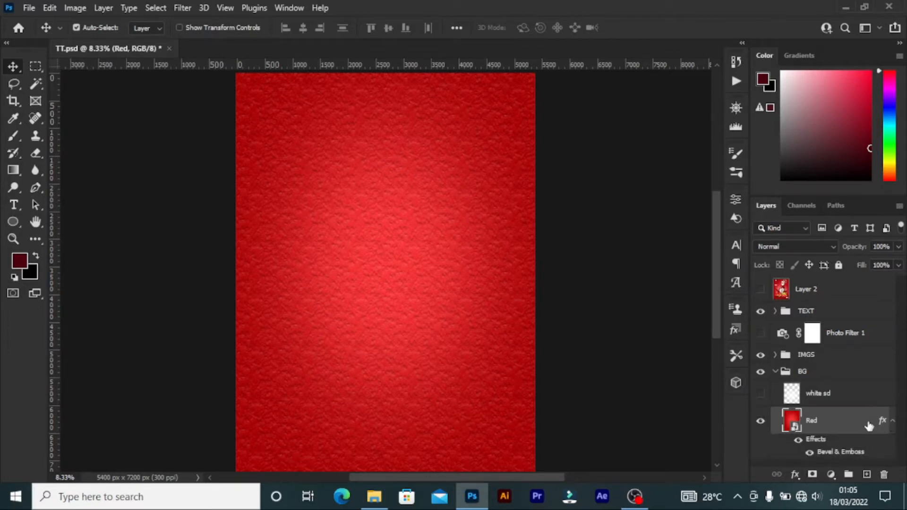
pyautogui.doubleClick(823, 443)
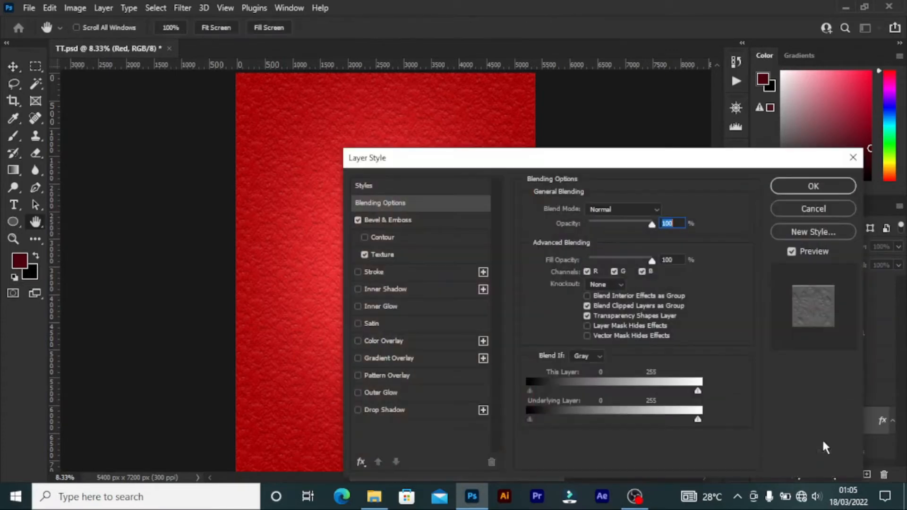
pyautogui.click(389, 256)
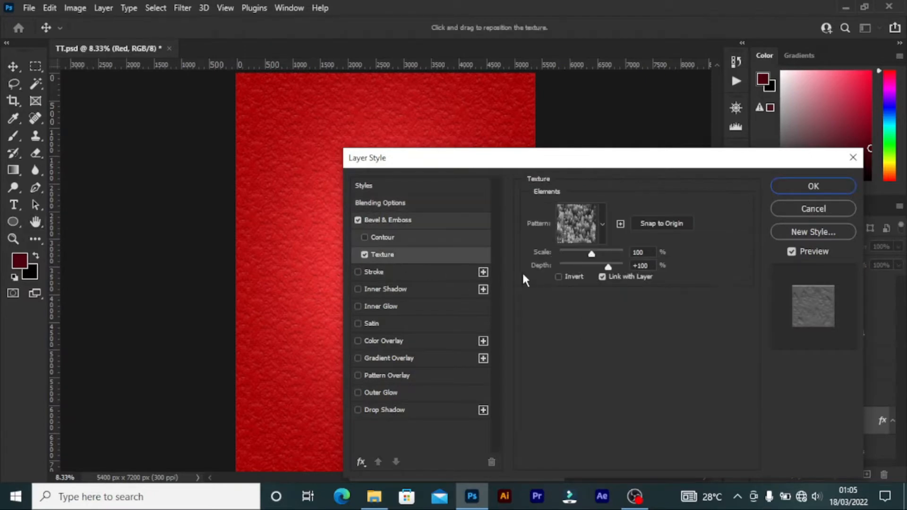
pyautogui.click(603, 225)
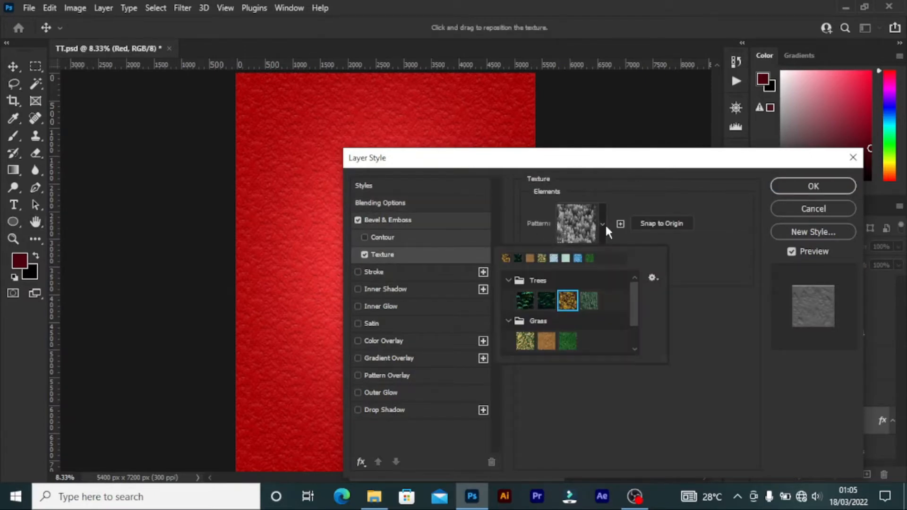
pyautogui.click(509, 280)
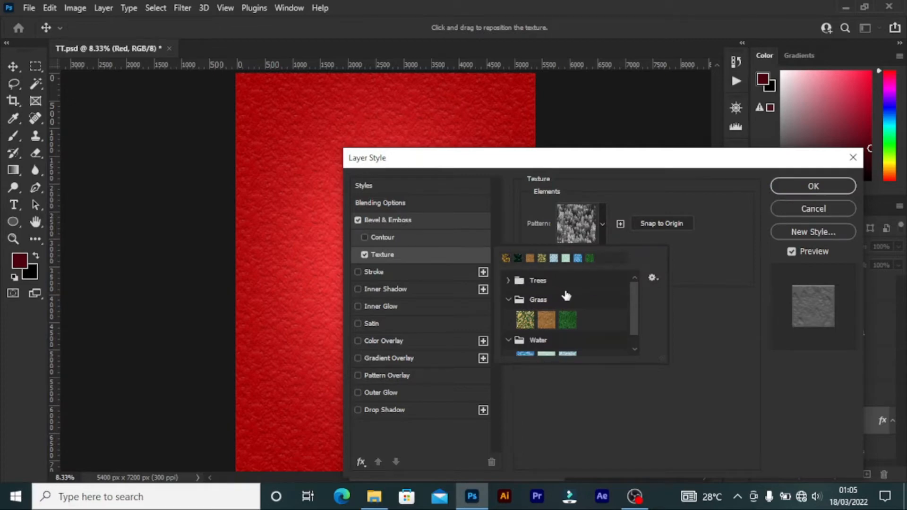
pyautogui.click(514, 300)
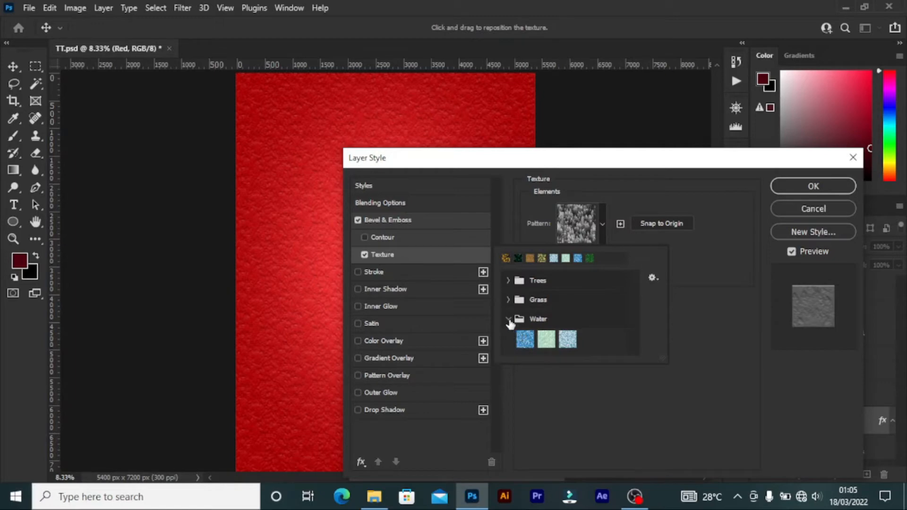
pyautogui.click(509, 320)
pyautogui.click(509, 280)
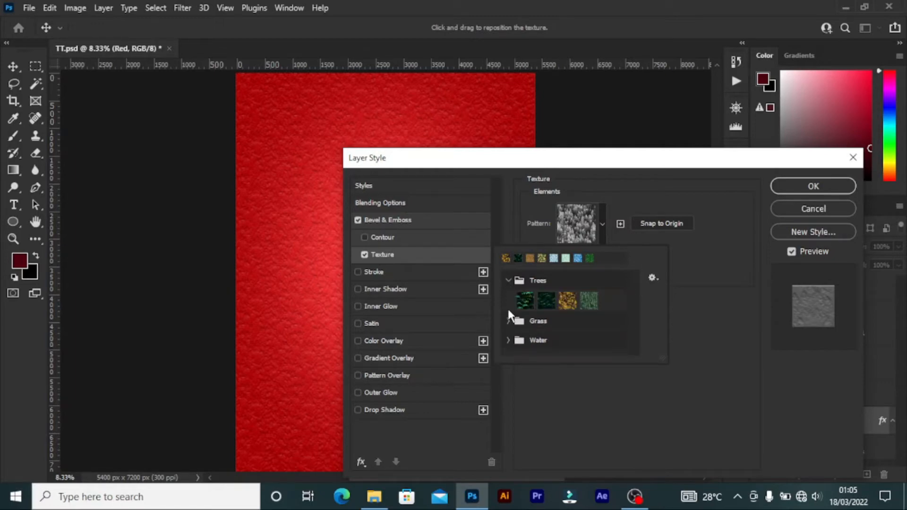
pyautogui.click(509, 320)
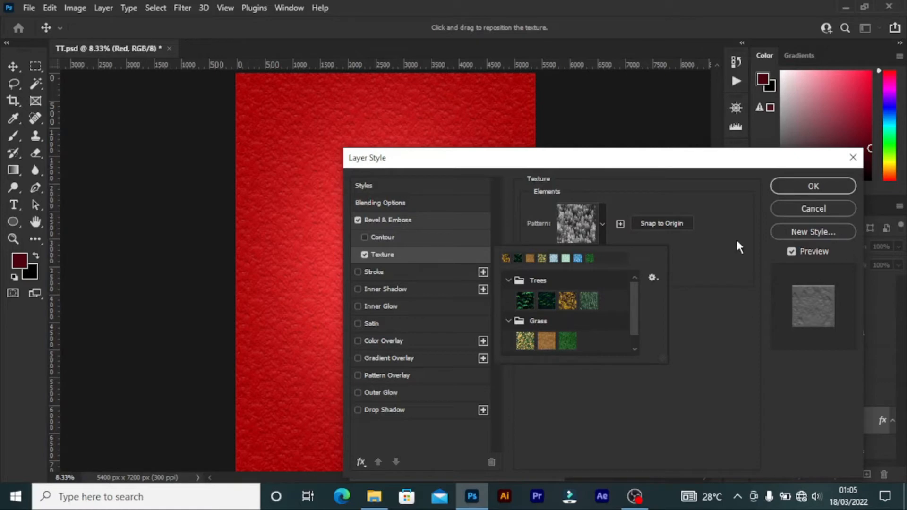
pyautogui.click(809, 212)
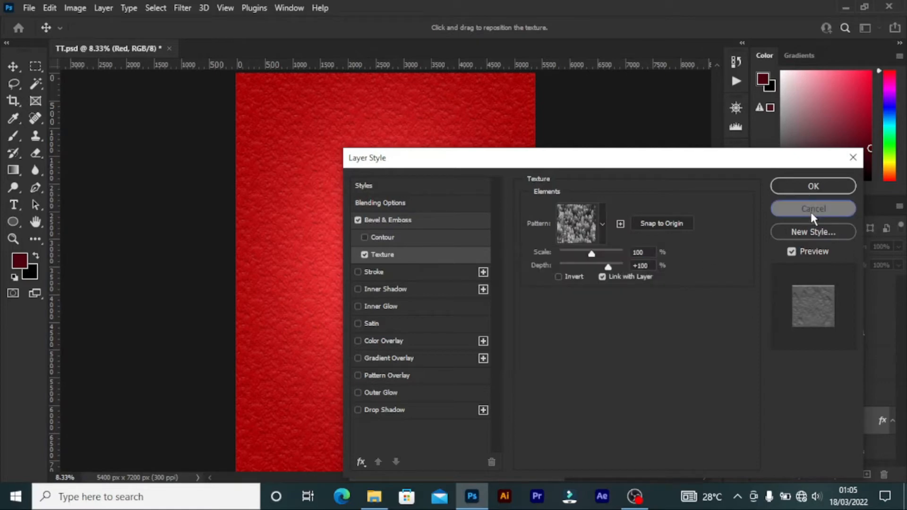
pyautogui.click(809, 210)
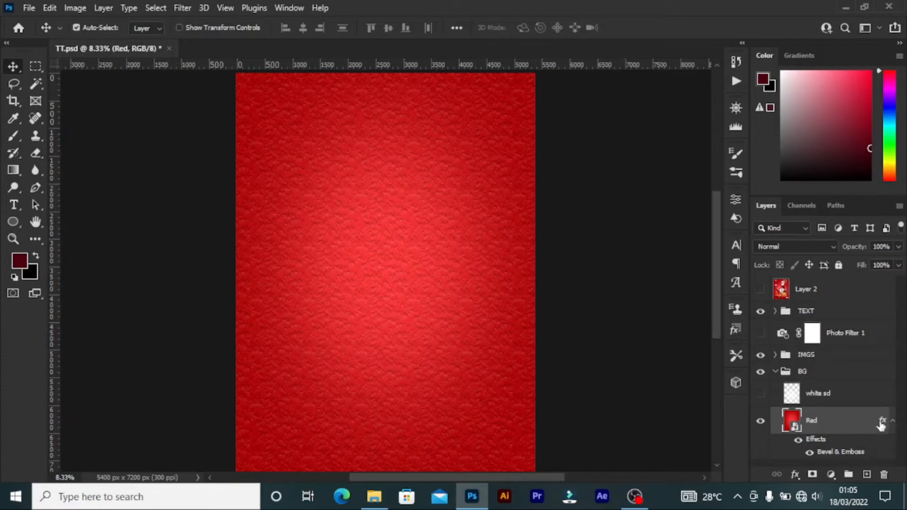
# - Show the white sd layer in the BG group and add a new empty layer directly above it
pyautogui.click(841, 399)
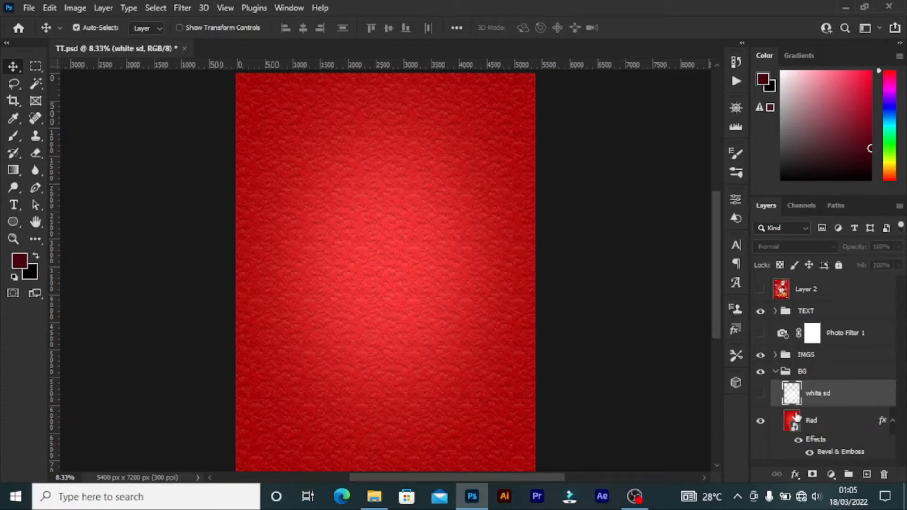
pyautogui.click(760, 394)
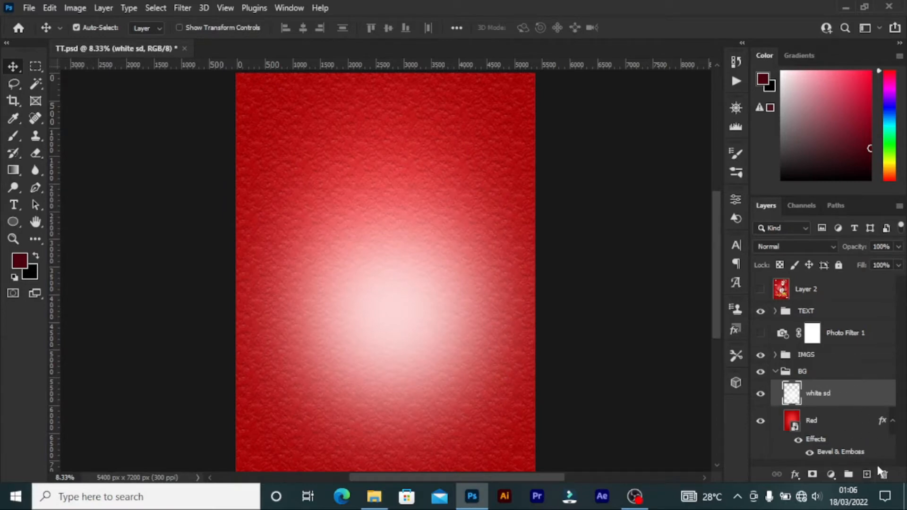
pyautogui.click(867, 474)
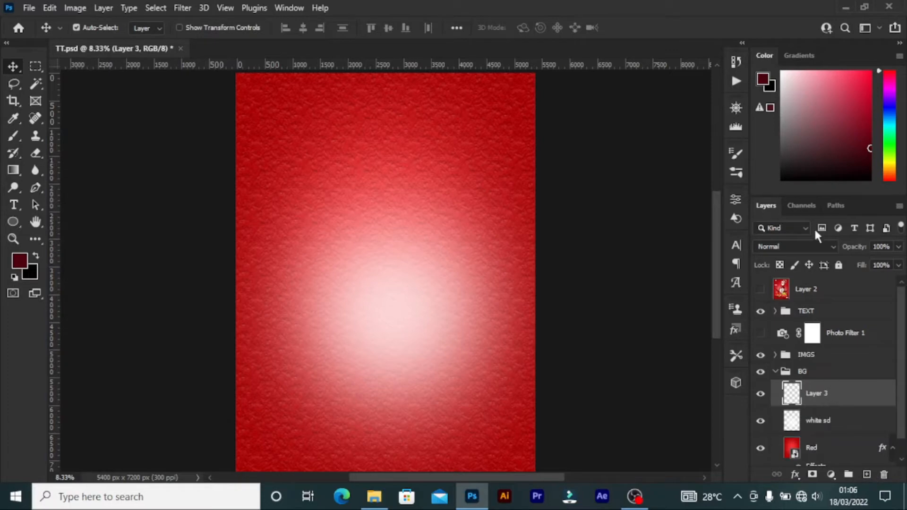
# - Choose the Brush tool with the Soft Round preset
pyautogui.click(12, 138)
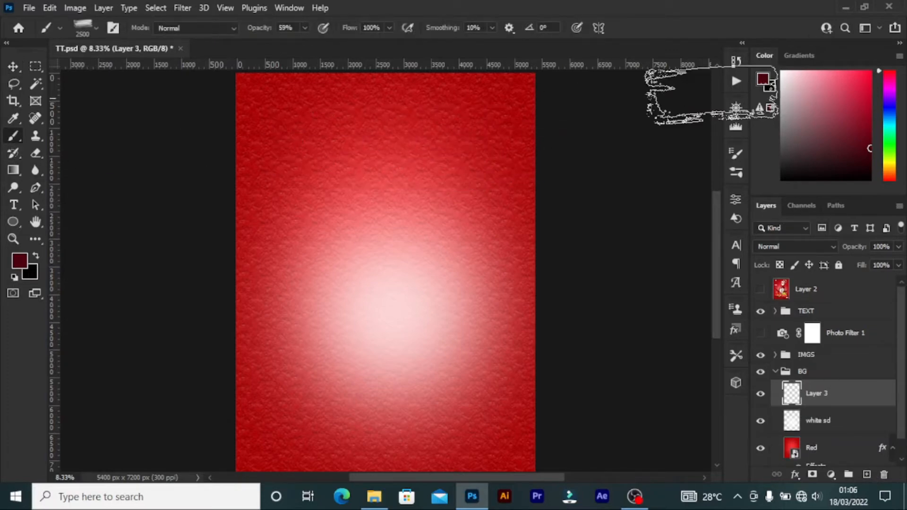
pyautogui.click(97, 30)
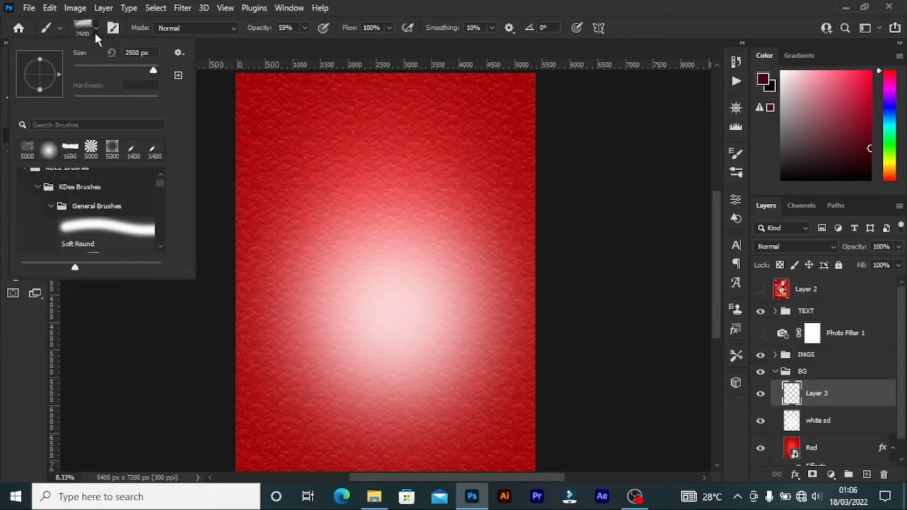
pyautogui.click(80, 231)
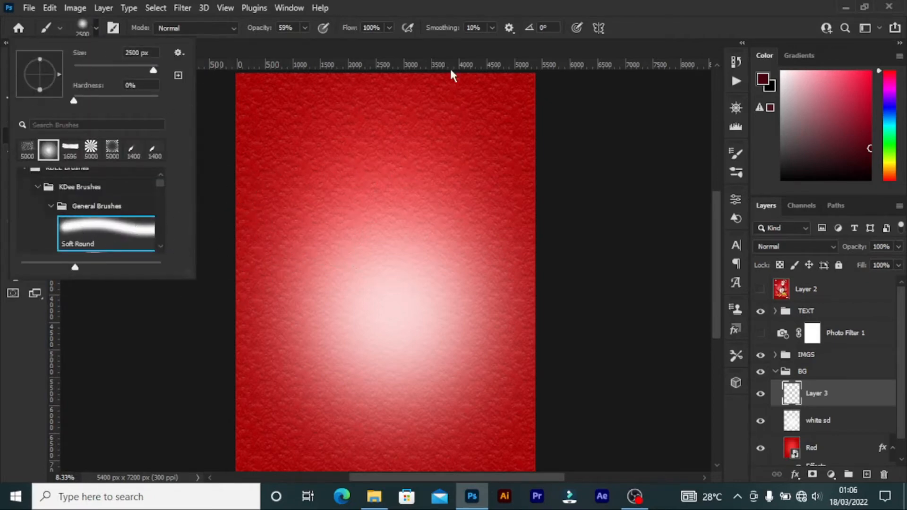
pyautogui.click(655, 29)
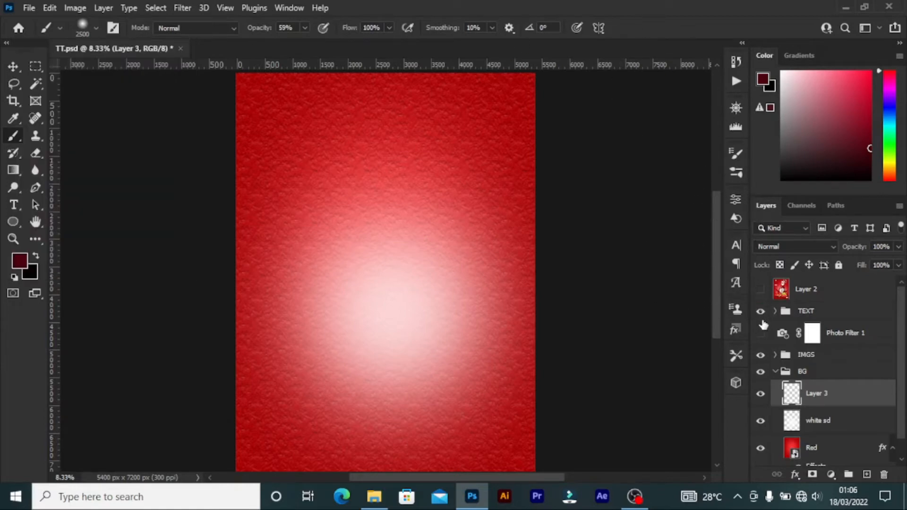
# - Hide the white sd layer and set up a white brush with a size of 3500
pyautogui.click(761, 423)
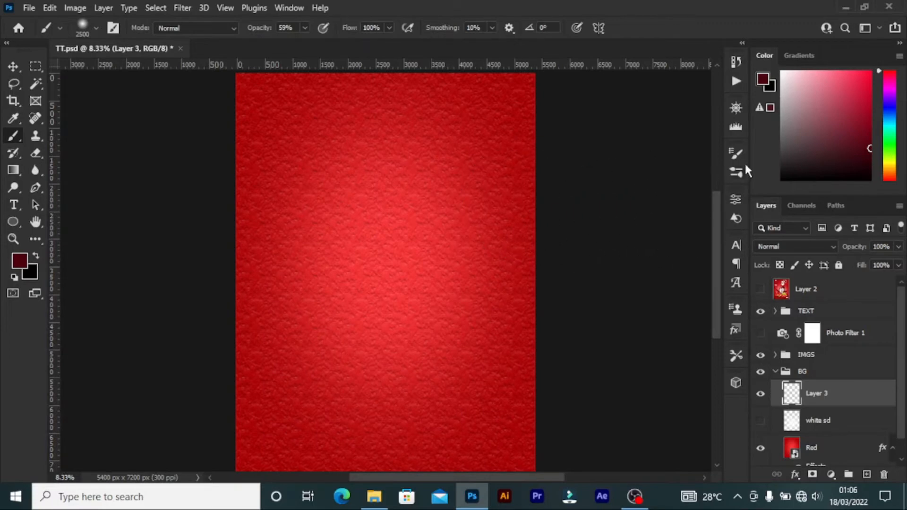
pyautogui.moveTo(785, 78); pyautogui.dragTo(768, 72)
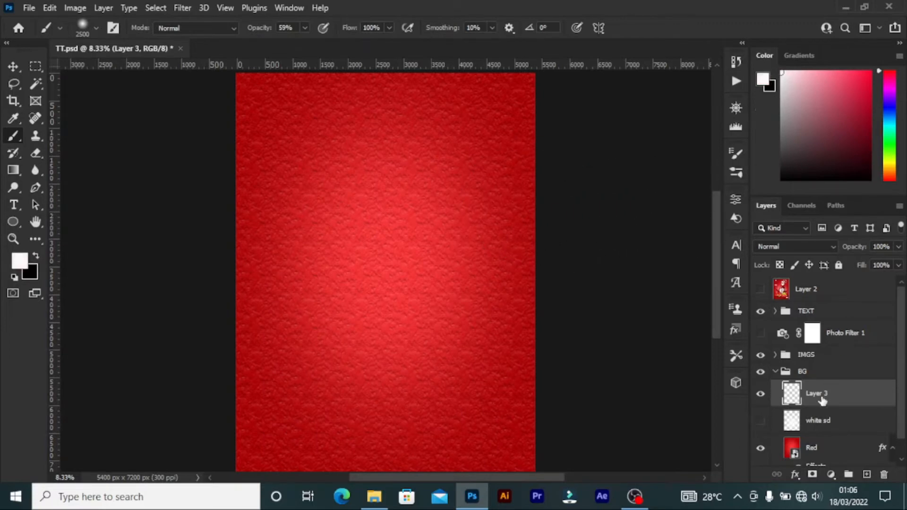
pyautogui.press(']')
pyautogui.press(']')
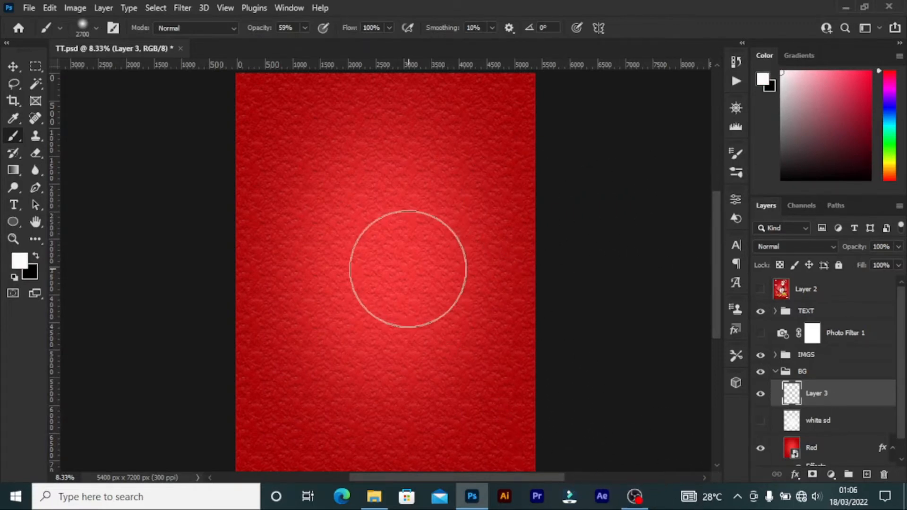
pyautogui.press(']')
pyautogui.press(']')
pyautogui.press(']')
pyautogui.press(']')
pyautogui.press(']')
pyautogui.press(']')
pyautogui.press(']')
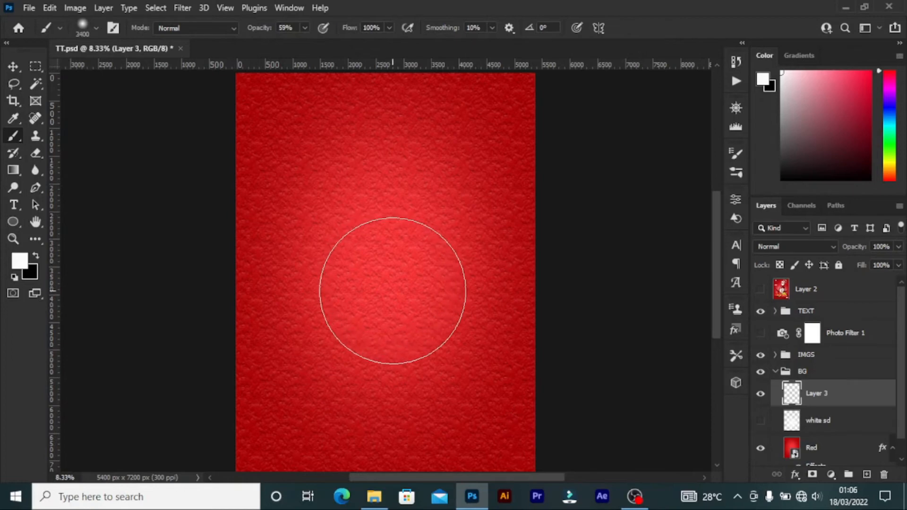
pyautogui.press(']')
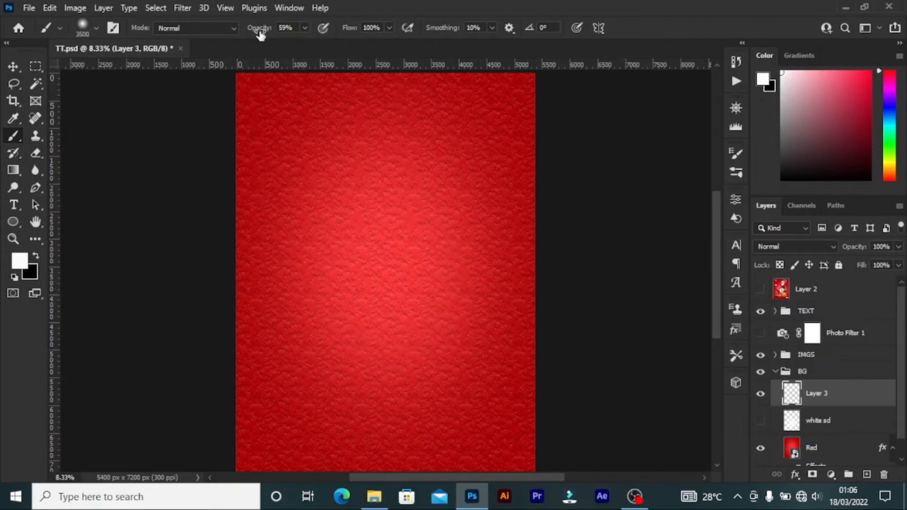
# - Lower the brush opacity to 56% and paint two overlapping white dabs near the canvas centre on Layer 3
pyautogui.moveTo(260, 28); pyautogui.dragTo(299, 32)
pyautogui.moveTo(265, 32); pyautogui.dragTo(235, 33)
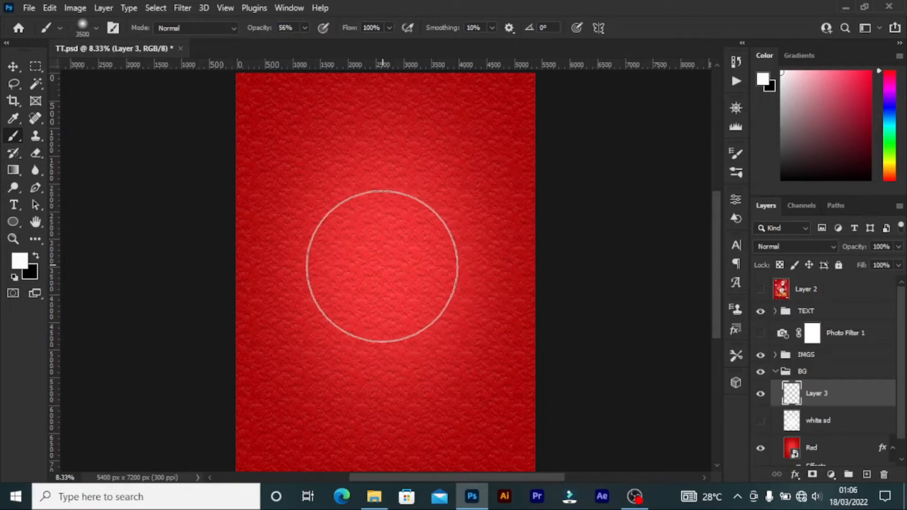
pyautogui.click(382, 266)
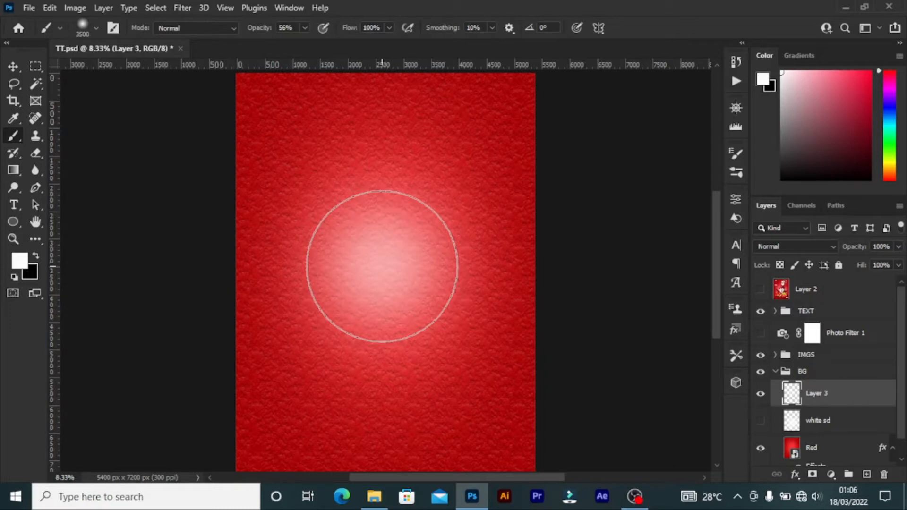
pyautogui.click(381, 266)
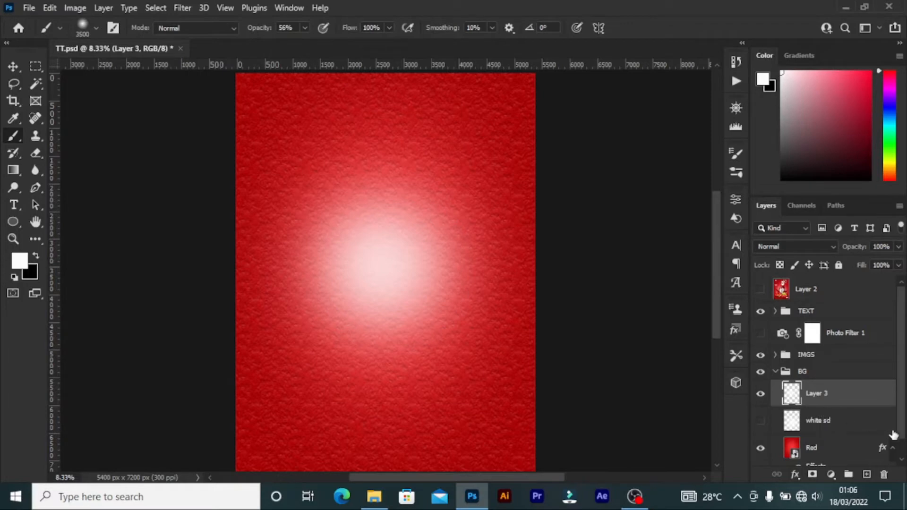
# - Delete the painted Layer 3 and show the white sd layer again
pyautogui.click(884, 475)
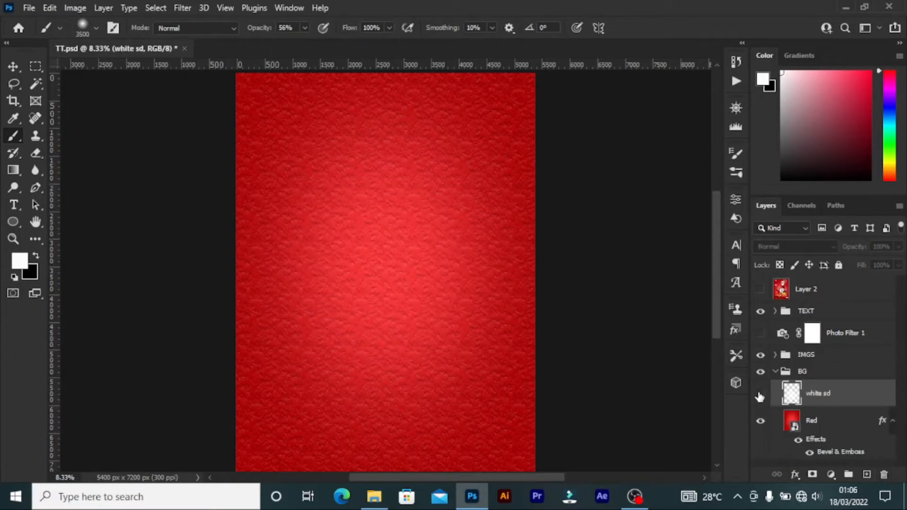
pyautogui.click(760, 394)
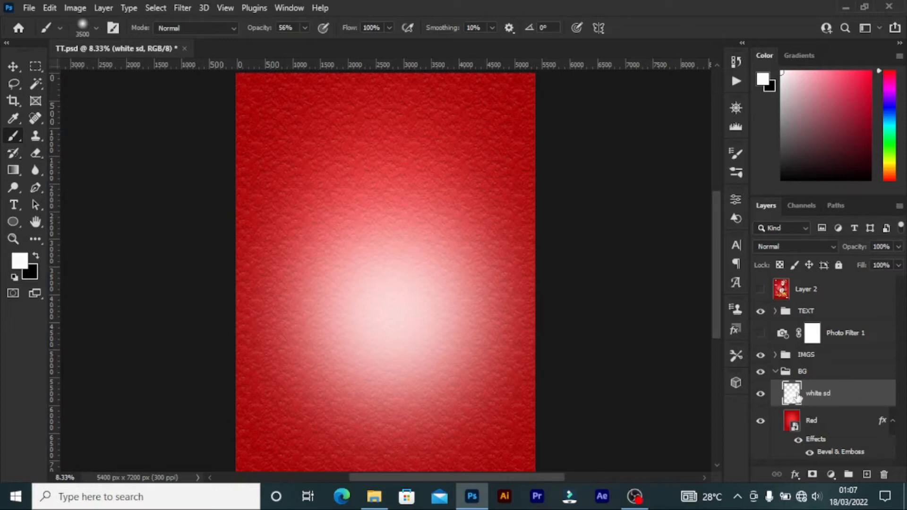
# - Collapse the BG group, then expand the IMGS group and select and show its Shape 2 layer
pyautogui.click(775, 372)
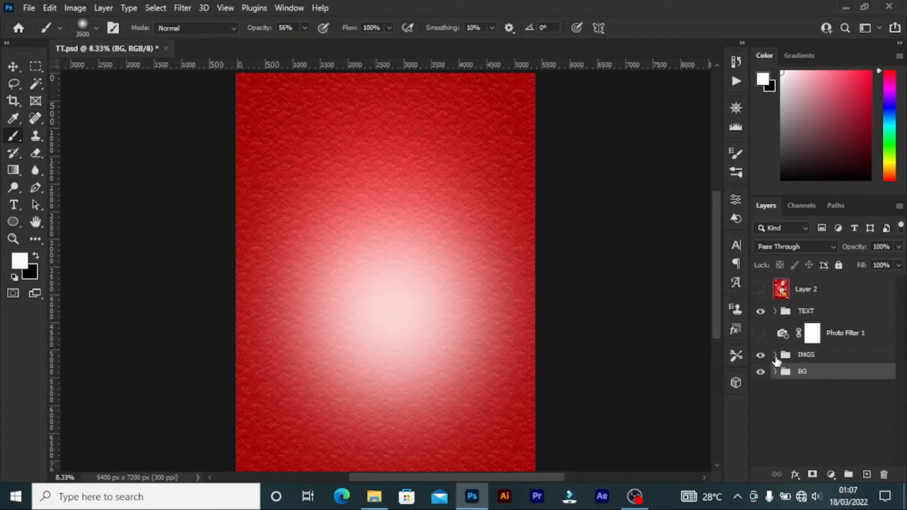
pyautogui.click(775, 355)
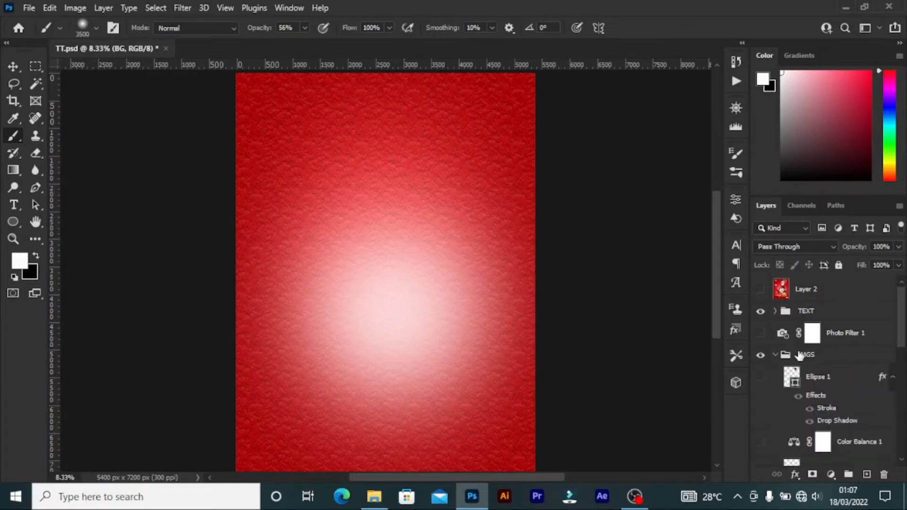
pyautogui.moveTo(902, 312); pyautogui.dragTo(902, 430)
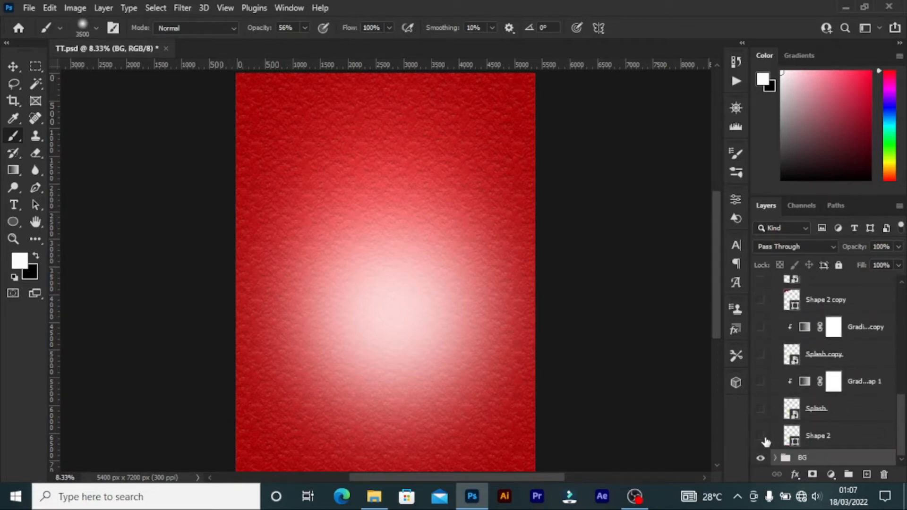
pyautogui.click(819, 437)
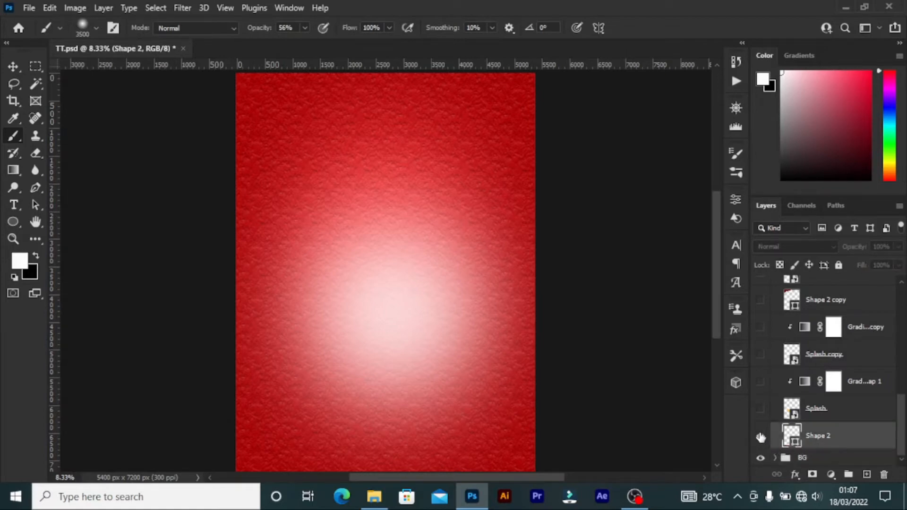
pyautogui.click(761, 438)
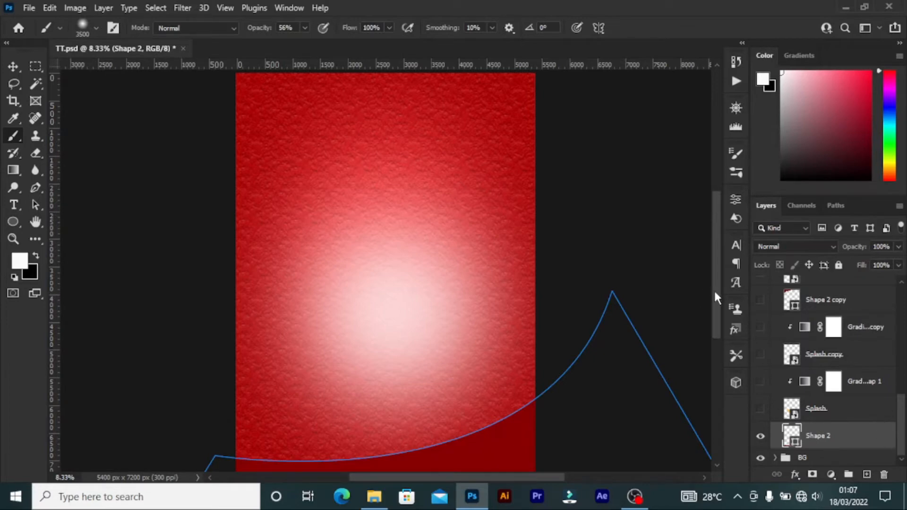
# - Examine the full outline of Shape 2 beyond the canvas and the Pen tool's shape options, then return to the Move tool
pyautogui.hotkey('ctrl', '-')
pyautogui.hotkey('ctrl', '-')
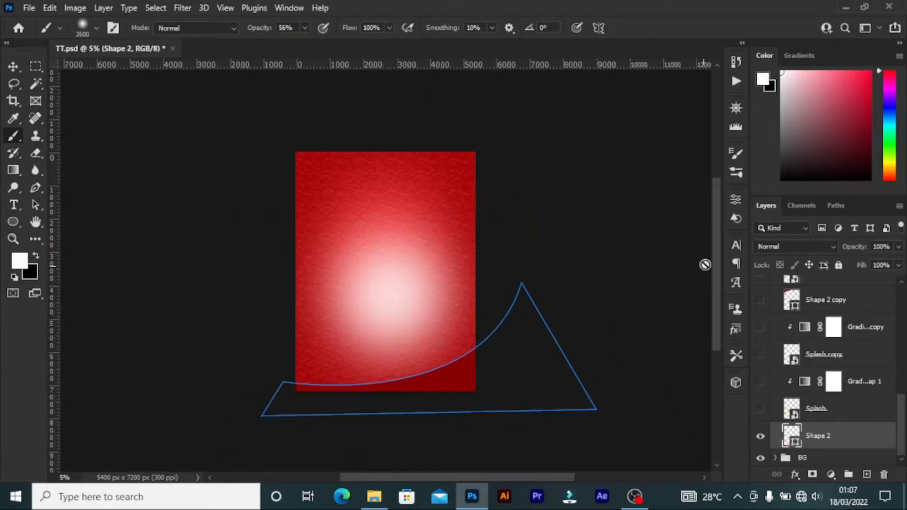
pyautogui.moveTo(713, 259); pyautogui.dragTo(713, 275)
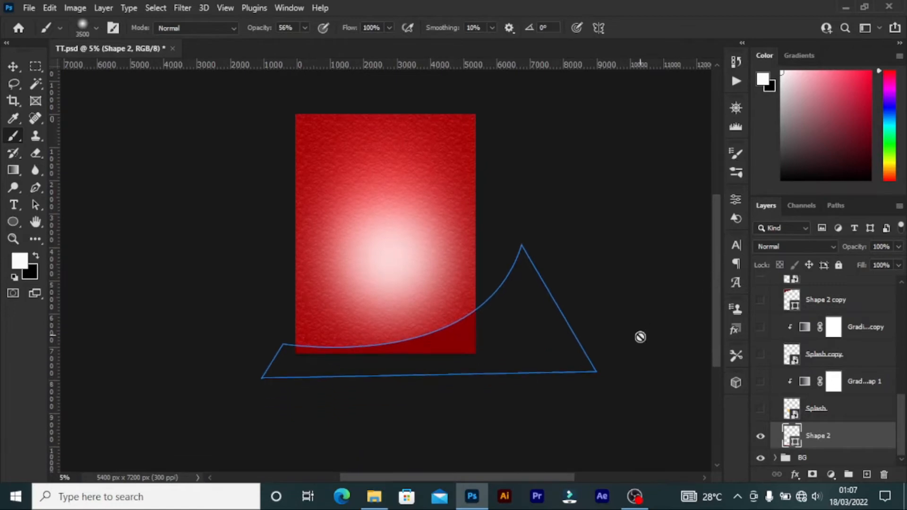
pyautogui.click(13, 67)
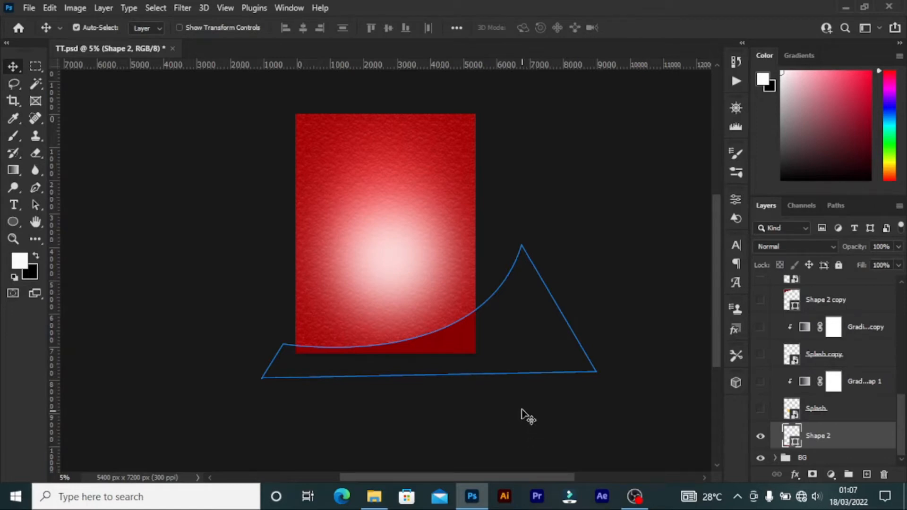
pyautogui.rightClick(37, 189)
pyautogui.click(126, 187)
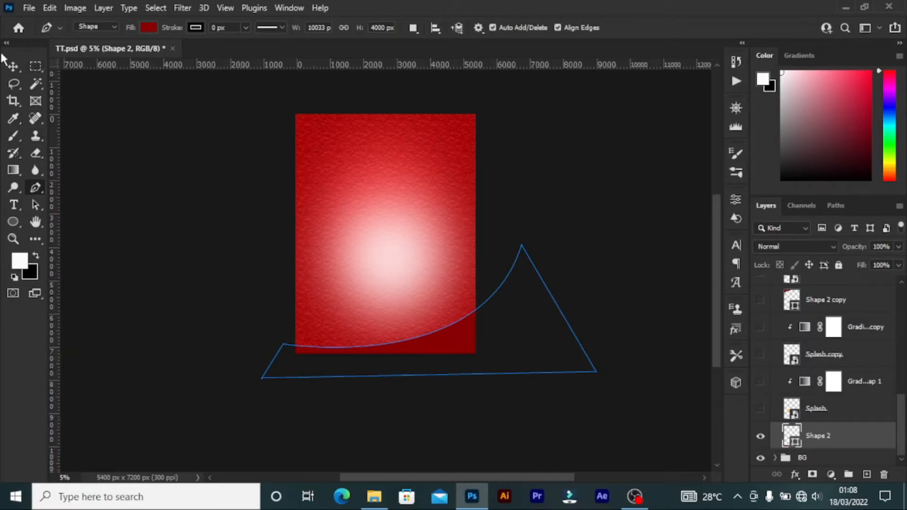
pyautogui.click(13, 66)
pyautogui.hotkey('ctrl', '+')
pyautogui.hotkey('ctrl', '+')
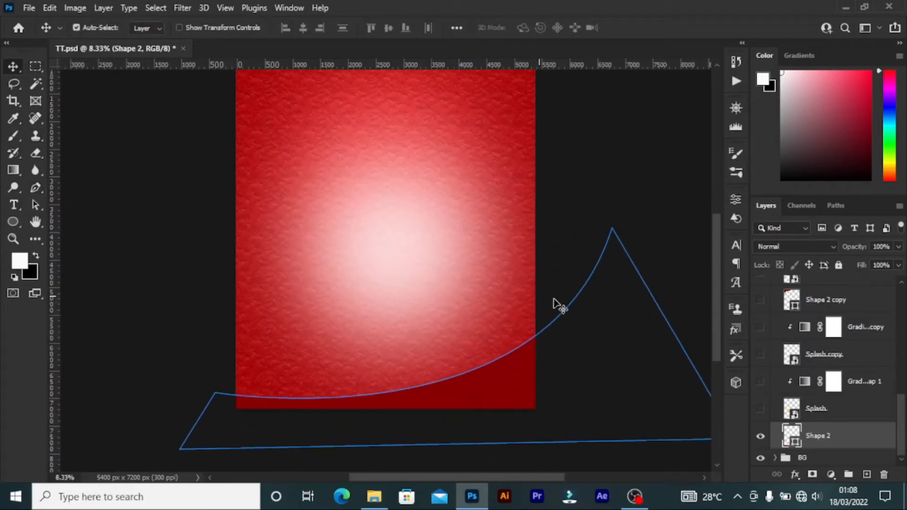
pyautogui.moveTo(718, 243); pyautogui.dragTo(724, 209)
# - Select the Splash layer above Shape 2 and make it visible
pyautogui.click(824, 412)
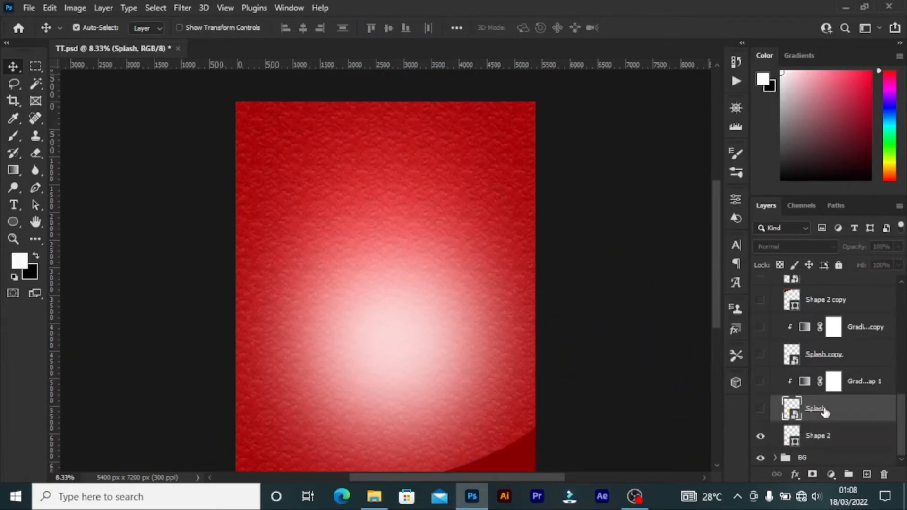
pyautogui.click(761, 409)
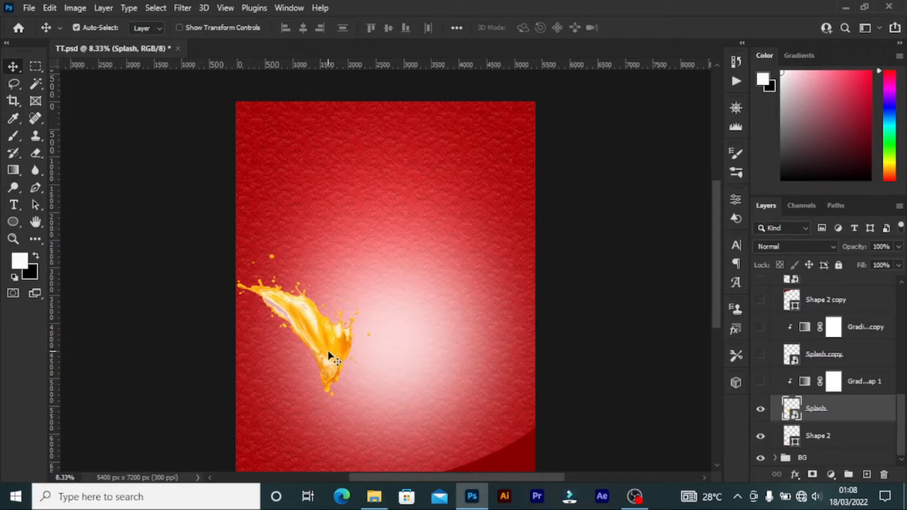
# - View the juice splash source image from the Podcast Covers folder in File Explorer, close it and return to Photoshop
pyautogui.click(385, 496)
pyautogui.click(222, 165)
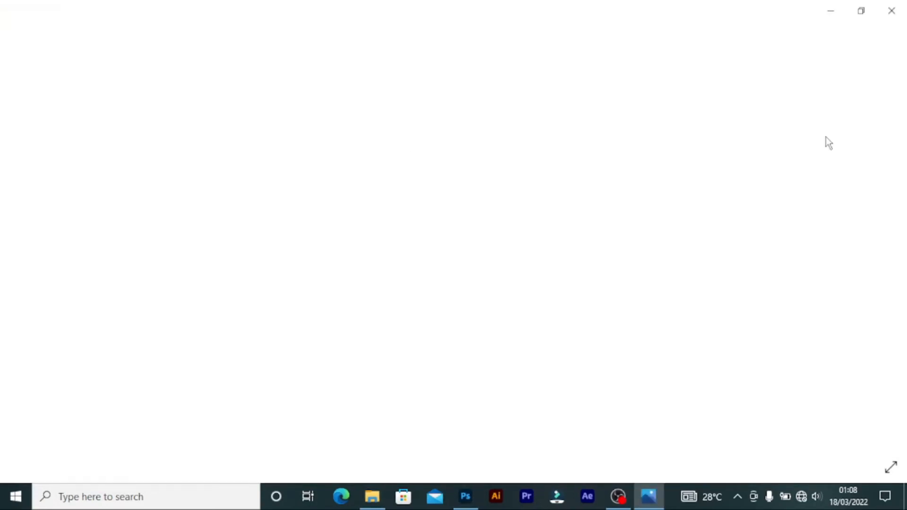
pyautogui.click(892, 10)
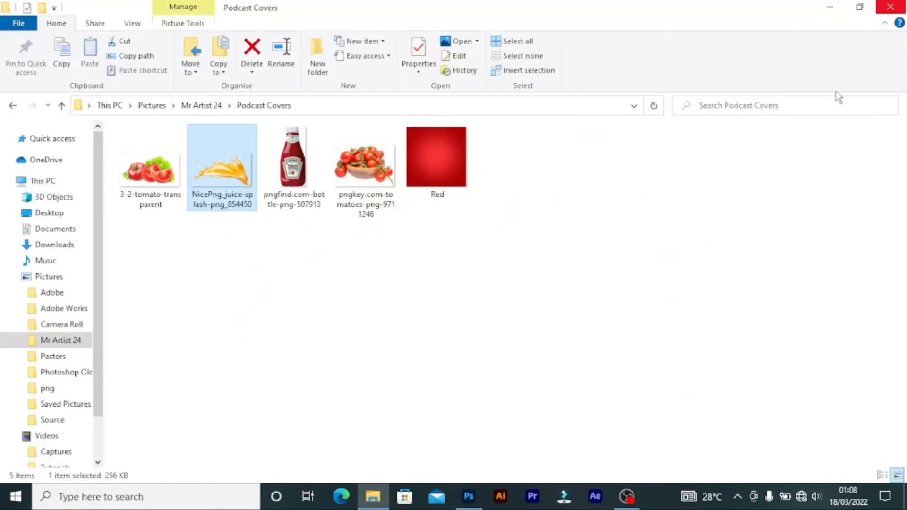
pyautogui.click(472, 497)
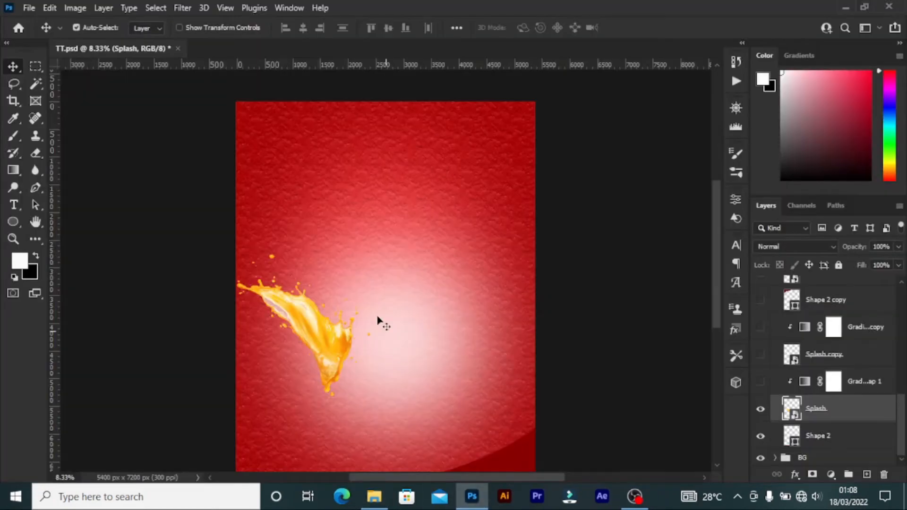
# - Select and show the Gradient Map 1 adjustment clipped to the Splash layer
pyautogui.click(866, 382)
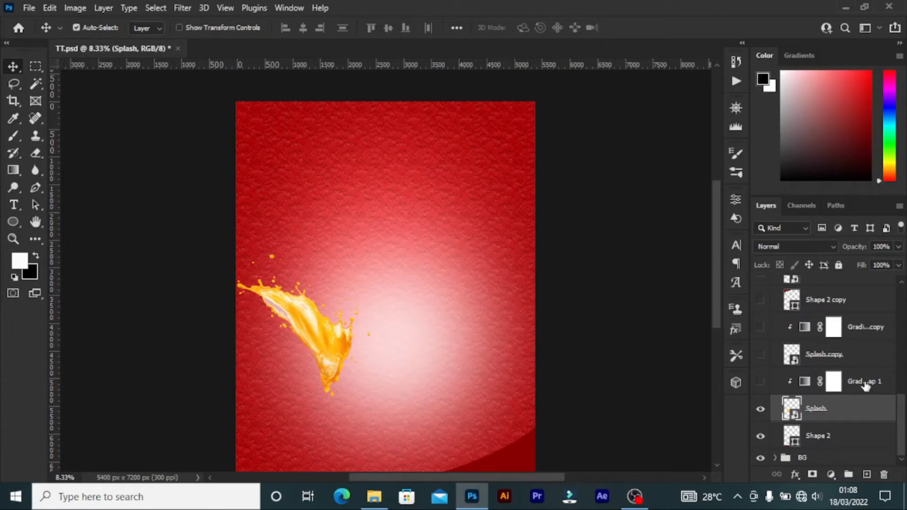
pyautogui.click(760, 382)
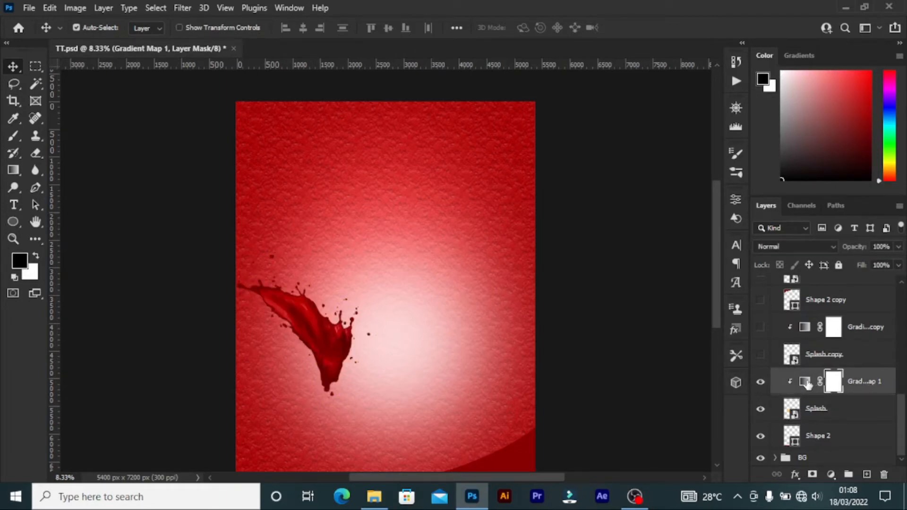
# - Examine the white, dark red and red colour stops of Gradient Map 1, cancel the Gradient Editor and close the adjustment's properties
pyautogui.doubleClick(805, 382)
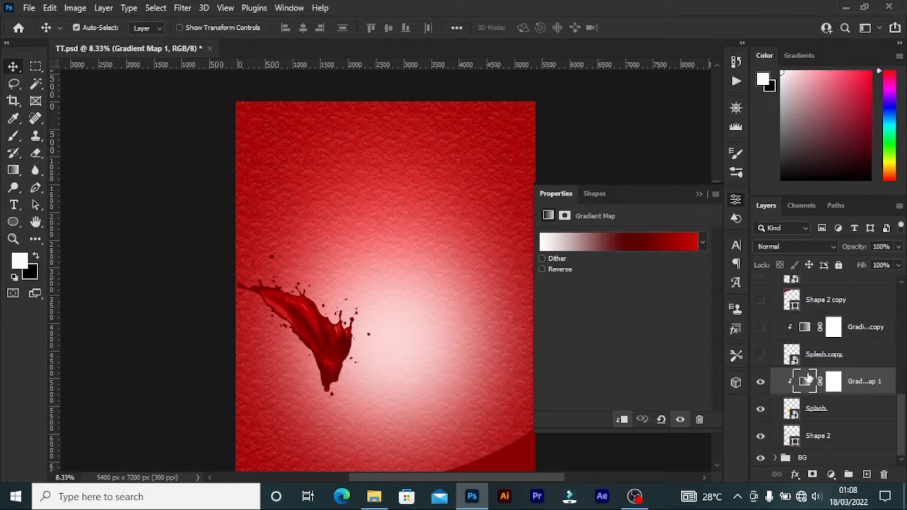
pyautogui.click(605, 240)
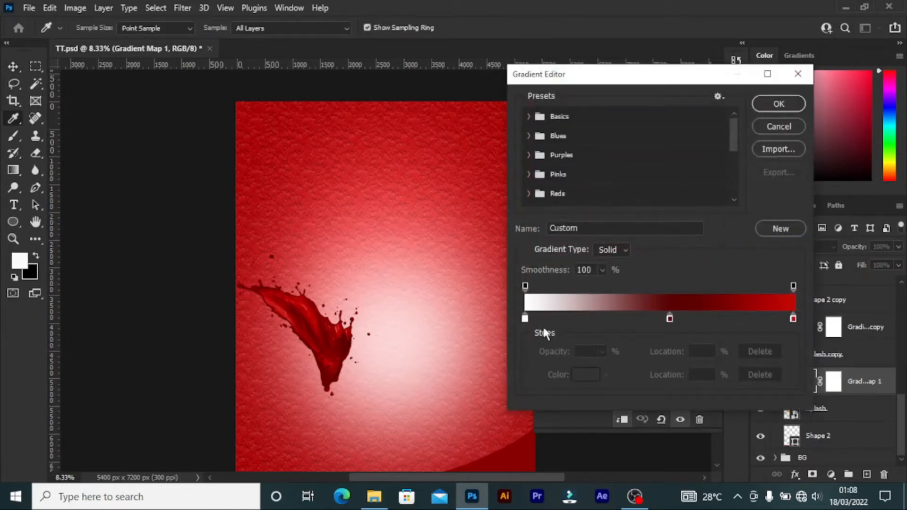
pyautogui.click(525, 319)
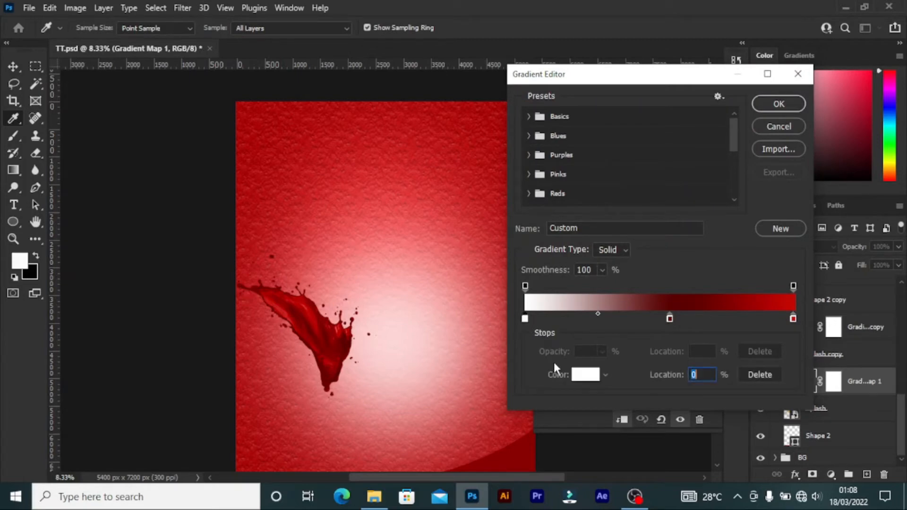
pyautogui.click(670, 318)
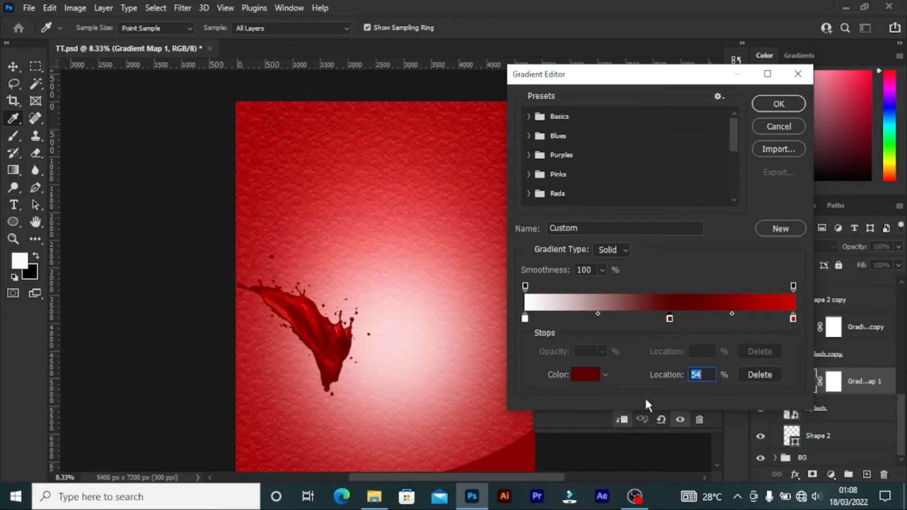
pyautogui.click(794, 319)
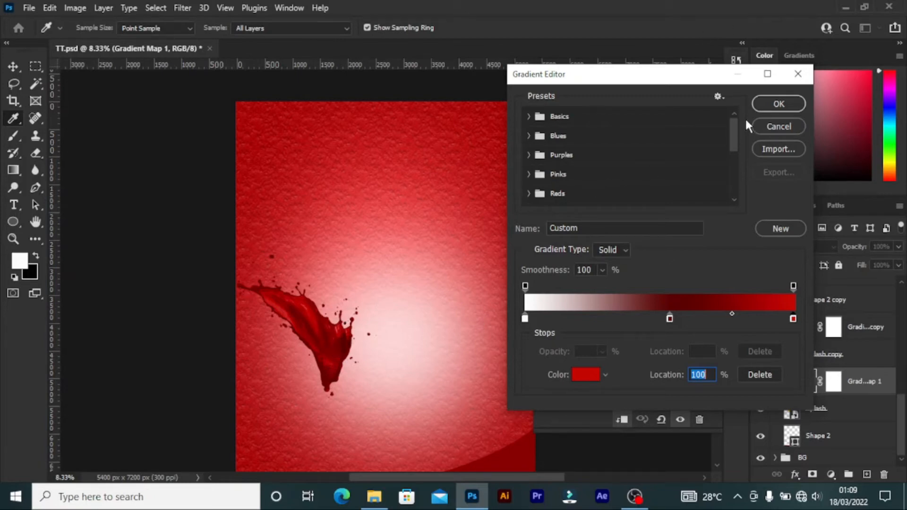
pyautogui.click(670, 318)
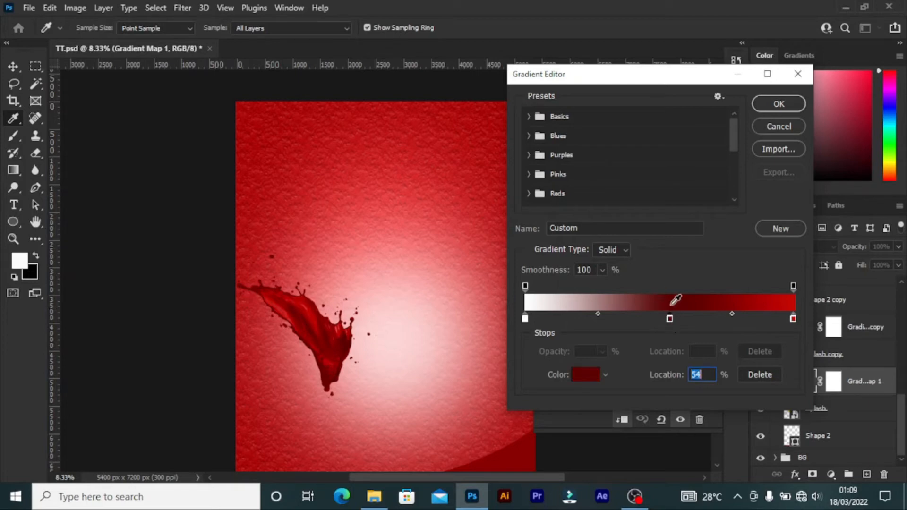
pyautogui.click(779, 127)
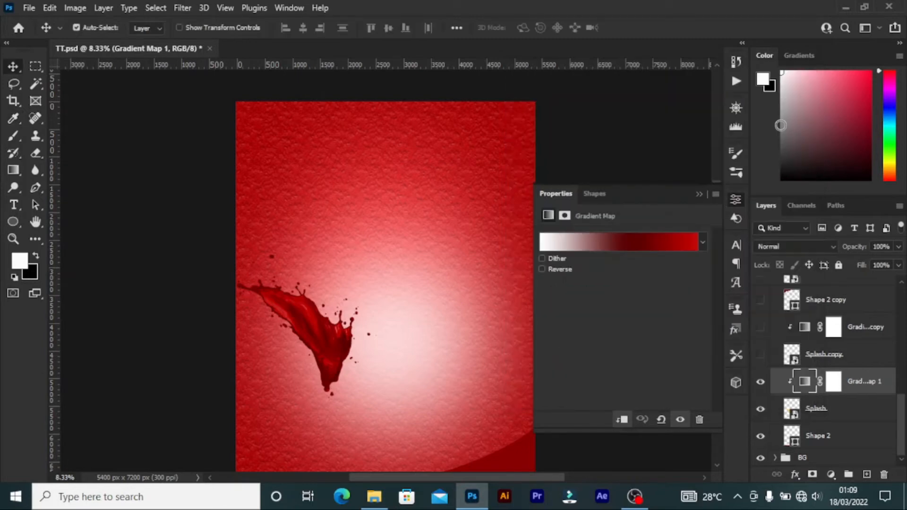
pyautogui.click(702, 193)
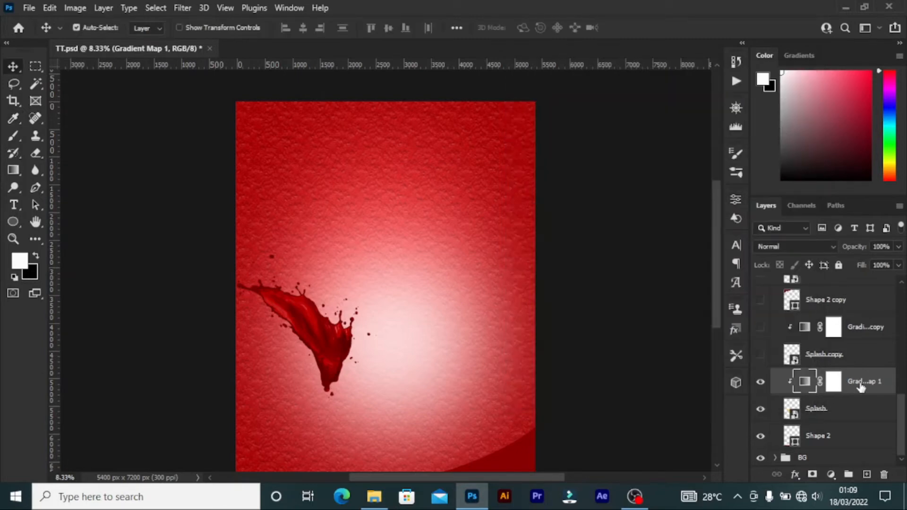
# - Select and show the Splash copy layer and the Gradient Map 1 copy adjustment clipped to it
pyautogui.click(853, 356)
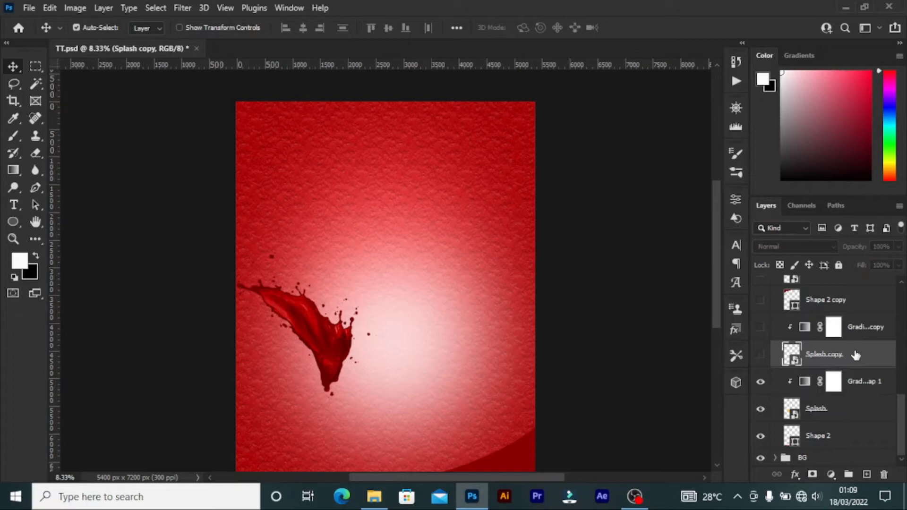
pyautogui.click(761, 355)
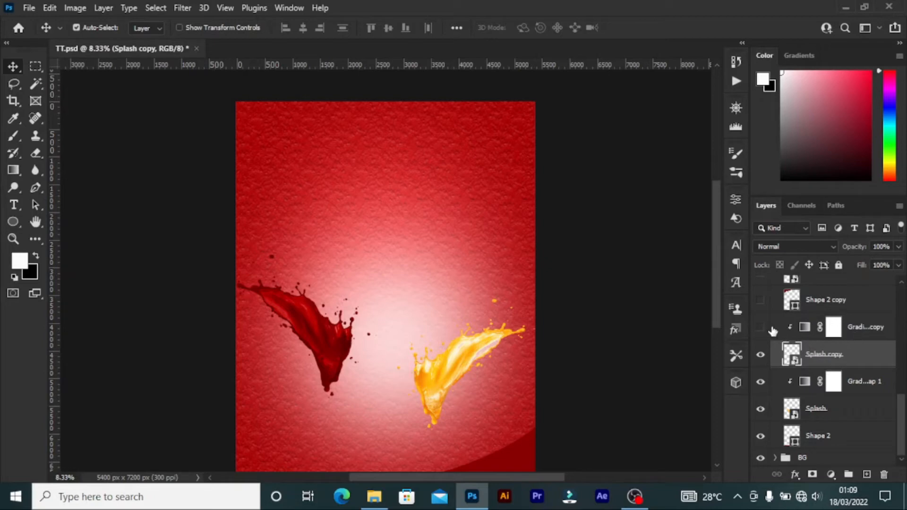
pyautogui.click(845, 331)
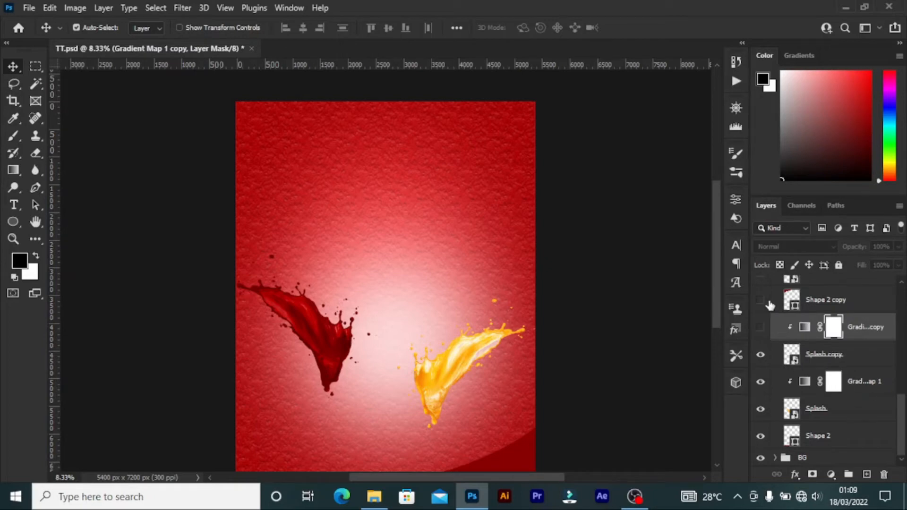
pyautogui.click(762, 327)
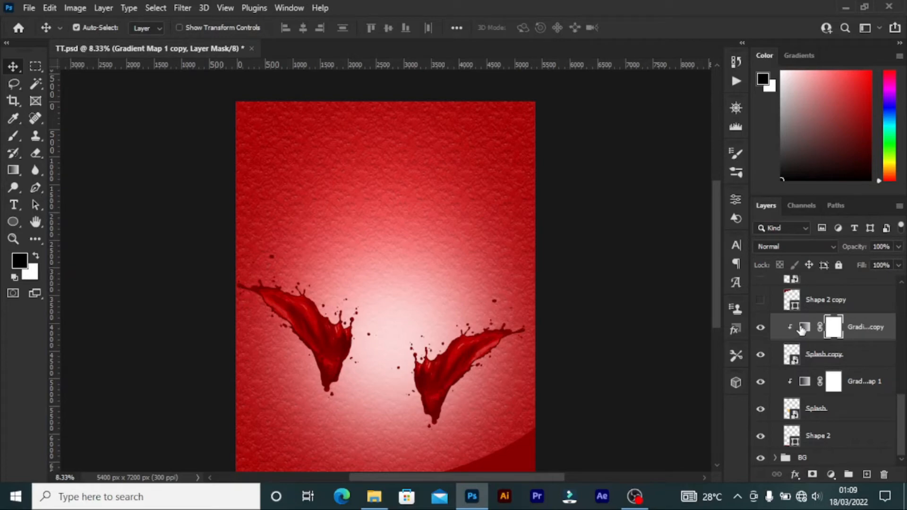
# - Release Gradient Map 1 copy from the Splash copy layer, clip it again and close the adjustment's properties
pyautogui.doubleClick(803, 327)
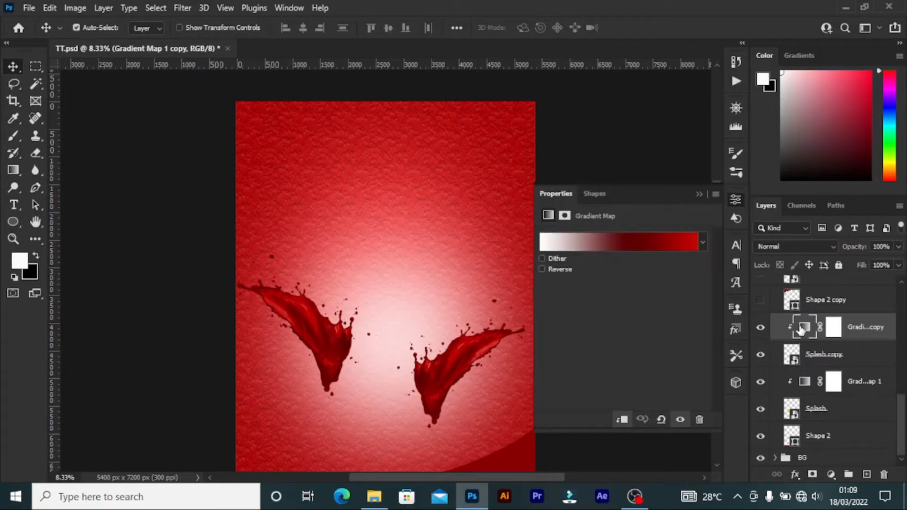
pyautogui.click(621, 421)
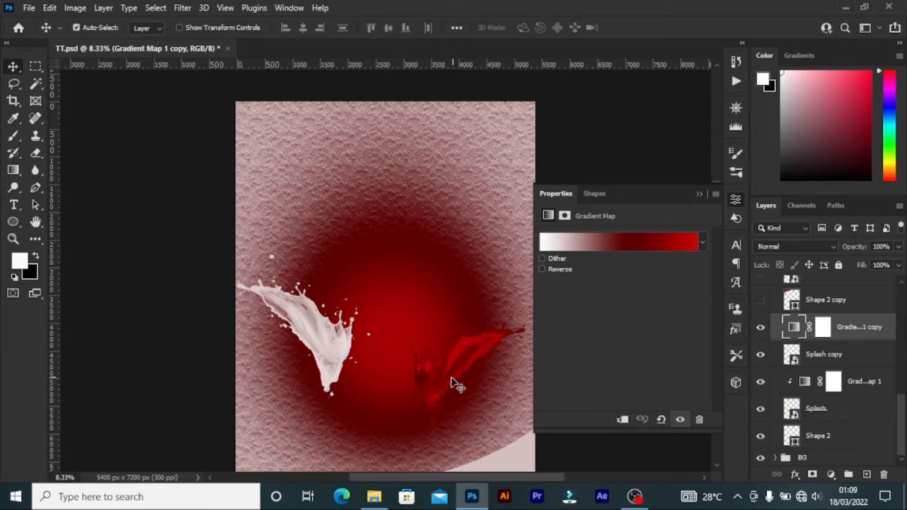
pyautogui.click(624, 420)
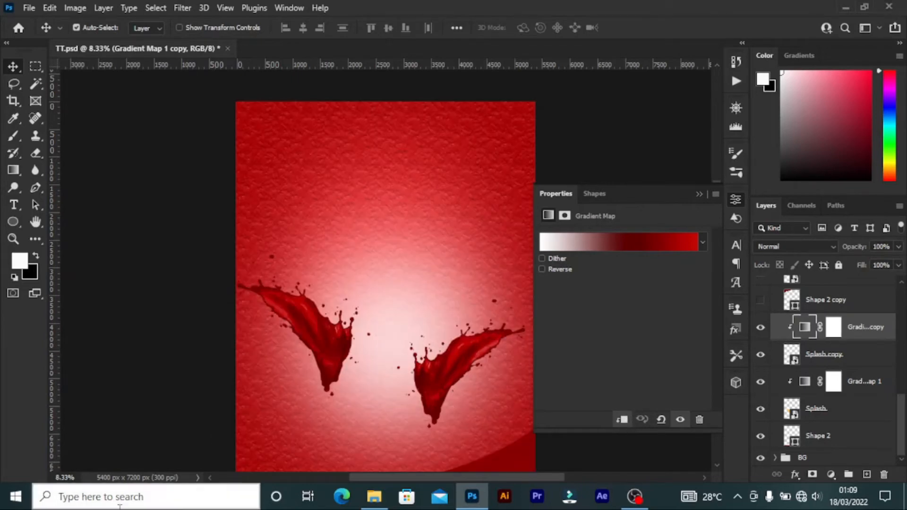
pyautogui.click(699, 196)
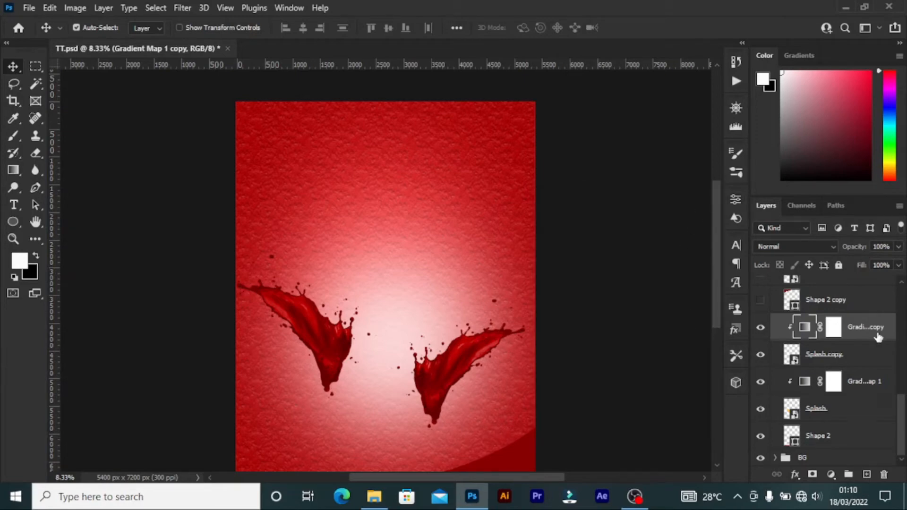
# - Select the Shape 2 copy layer above the gradient map copy and make it visible
pyautogui.hotkey('ctrl', '-')
pyautogui.hotkey('ctrl', '+')
pyautogui.scroll(-1, 715, 261)
pyautogui.scroll(-2, 713, 276)
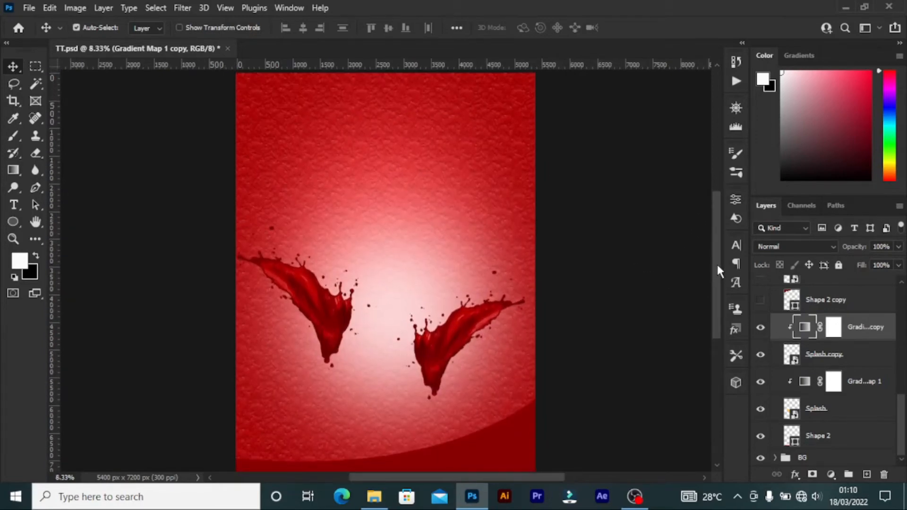
pyautogui.click(855, 305)
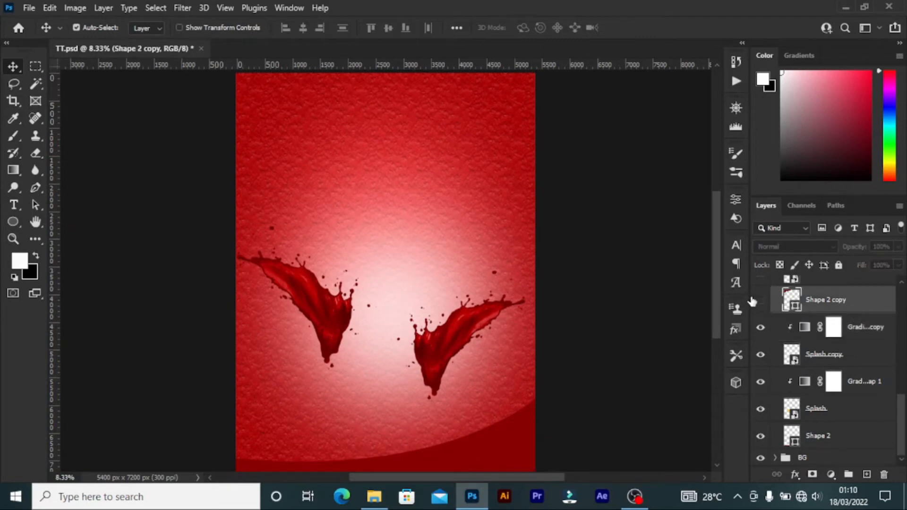
pyautogui.click(761, 301)
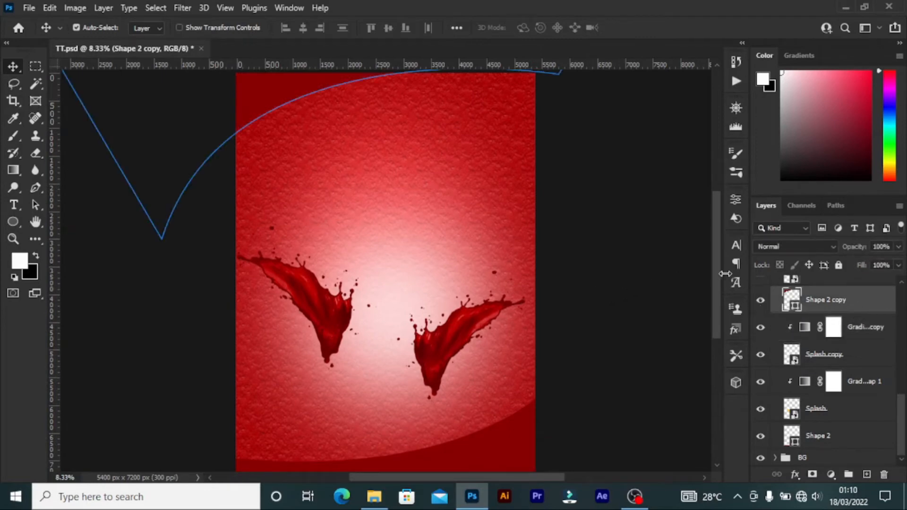
# - Inspect the curved outlines of Shape 2 and Shape 2 copy against the poster's edges, ending with Shape 2 copy selected
pyautogui.scroll(4, 718, 270)
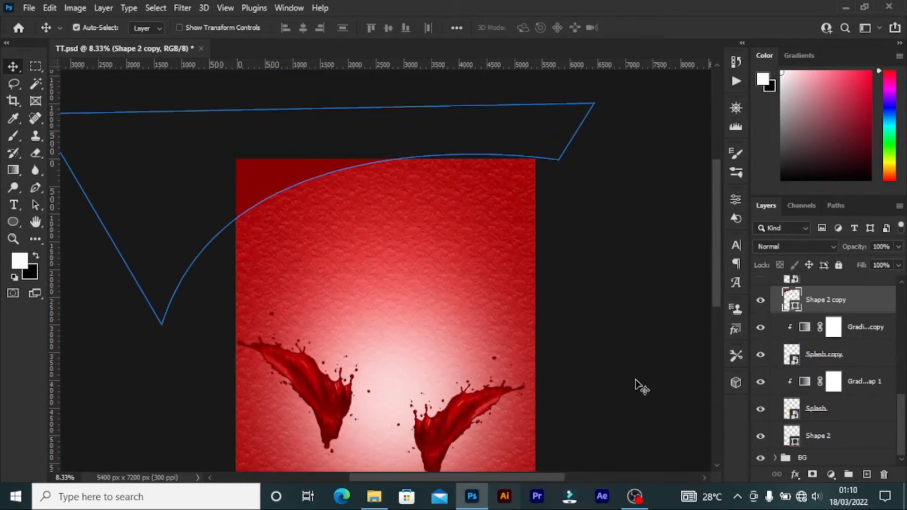
pyautogui.moveTo(716, 257); pyautogui.dragTo(716, 234)
pyautogui.click(470, 443)
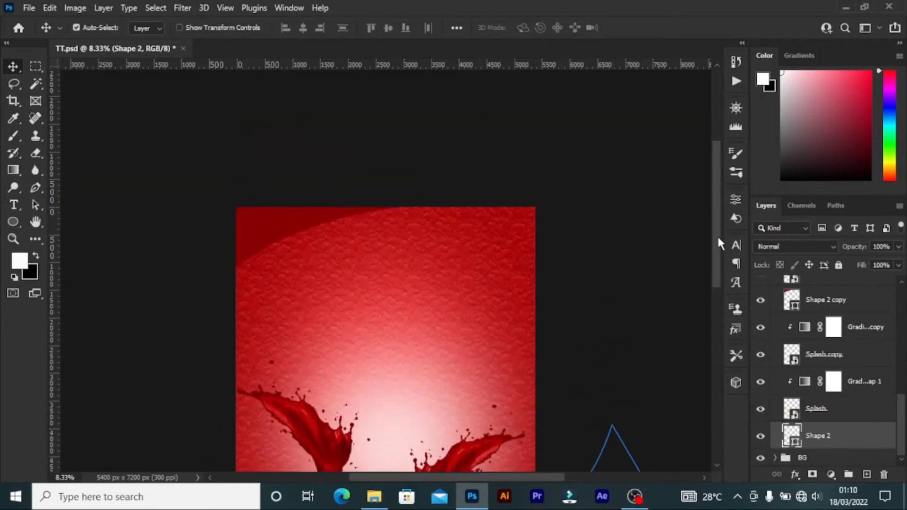
pyautogui.click(570, 258)
pyautogui.click(279, 239)
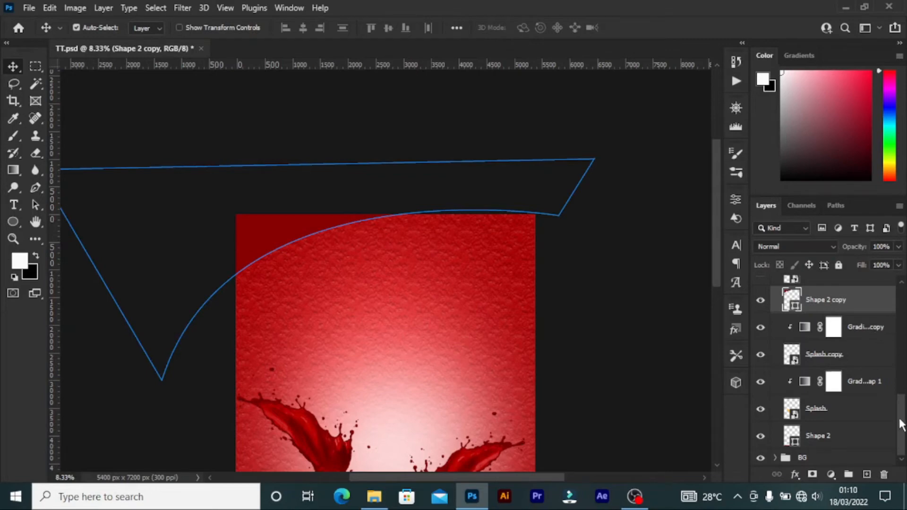
pyautogui.moveTo(717, 217); pyautogui.dragTo(717, 250)
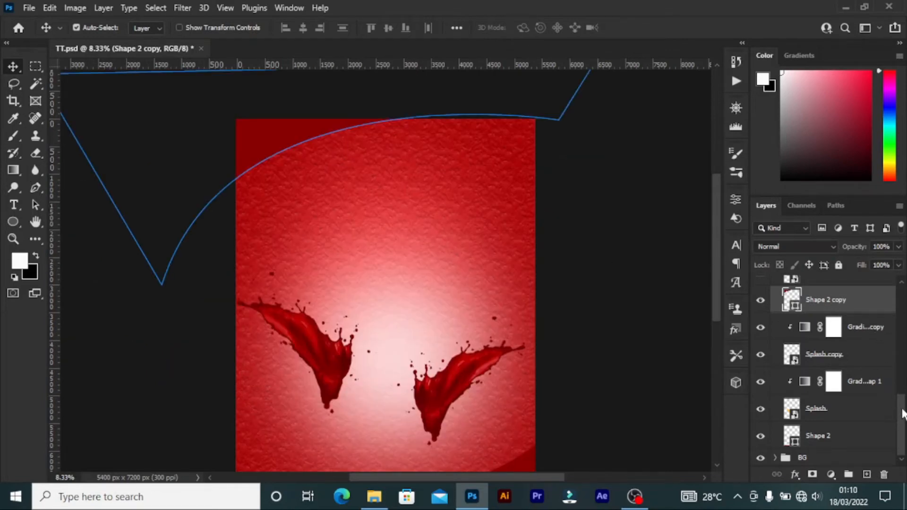
# - Select the uk layer with the Heinz ketchup bottle above Shape 2 copy and make it visible
pyautogui.moveTo(903, 413); pyautogui.dragTo(903, 378)
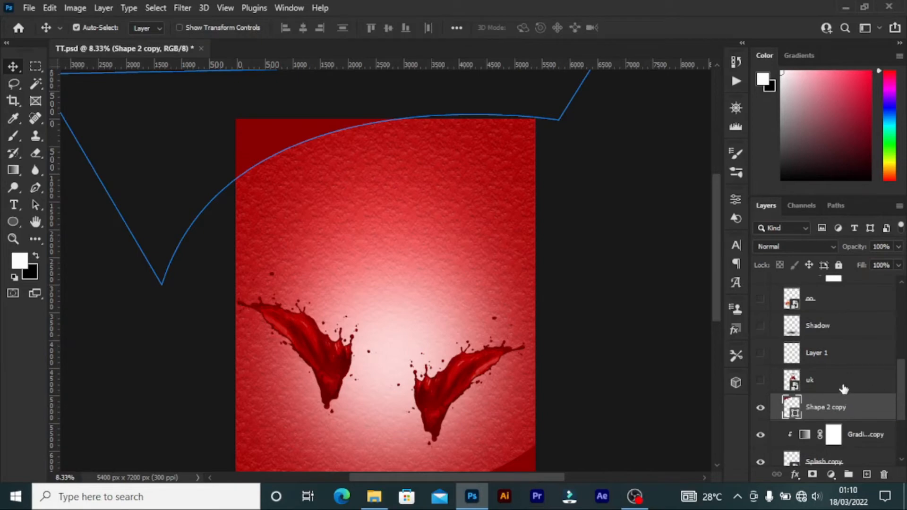
pyautogui.click(843, 388)
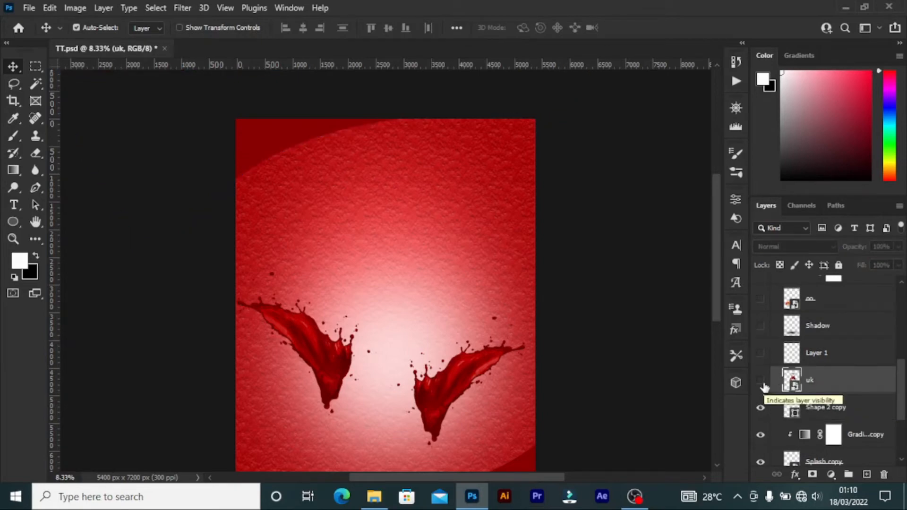
pyautogui.click(761, 382)
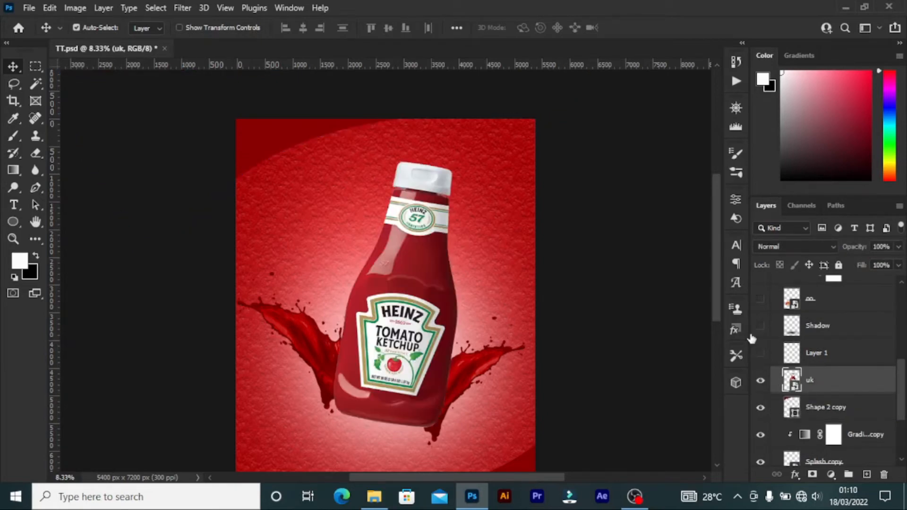
pyautogui.moveTo(713, 263); pyautogui.dragTo(715, 282)
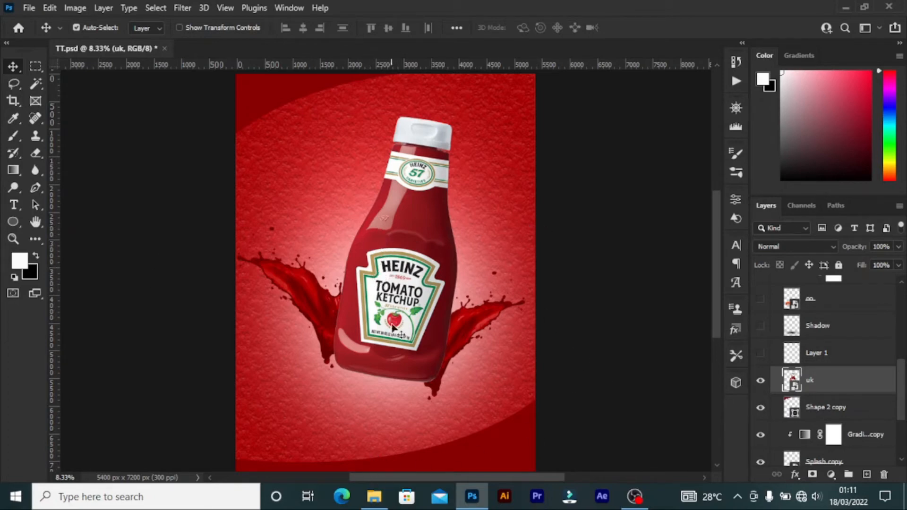
# - Switch to File Explorer, look over all the source images in the Podcast Covers folder and return to Photoshop
pyautogui.click(374, 496)
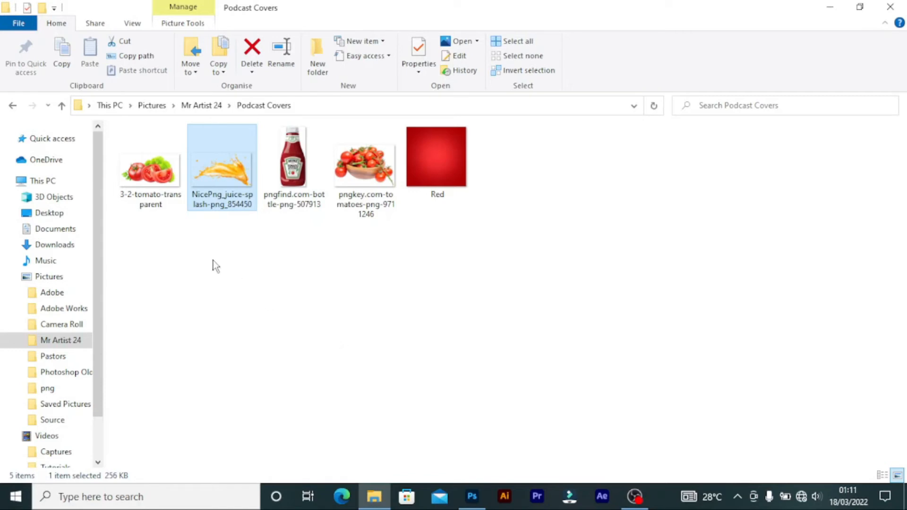
pyautogui.moveTo(138, 220); pyautogui.dragTo(461, 149)
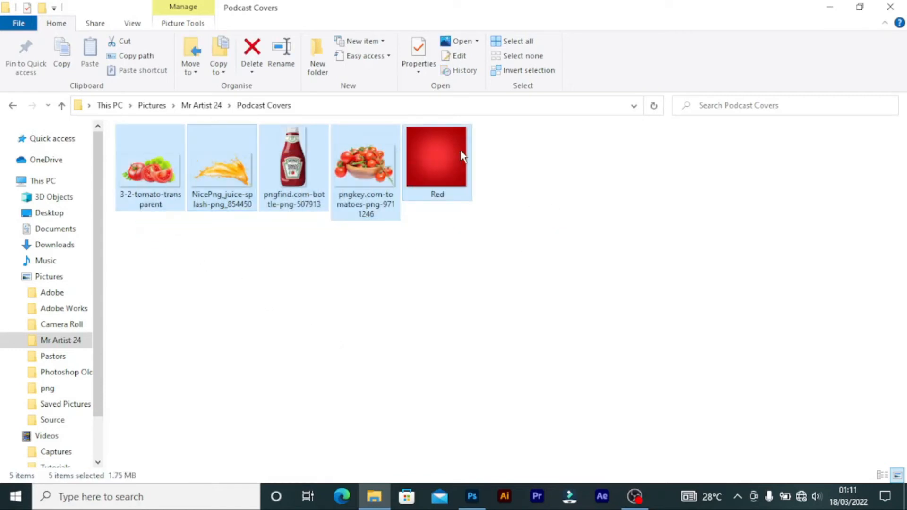
pyautogui.click(548, 321)
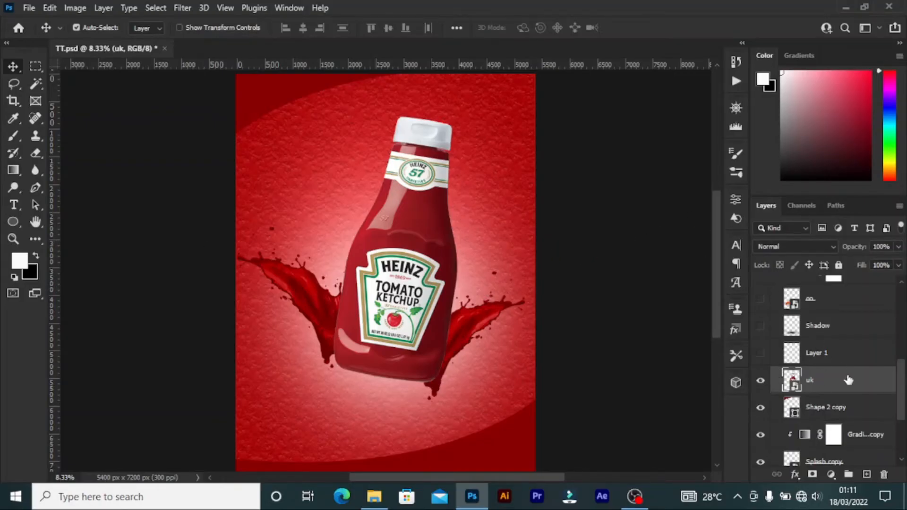
# - Toggle the visibility of Layer 1 above the bottle to check its content, and delete the layer
pyautogui.click(841, 353)
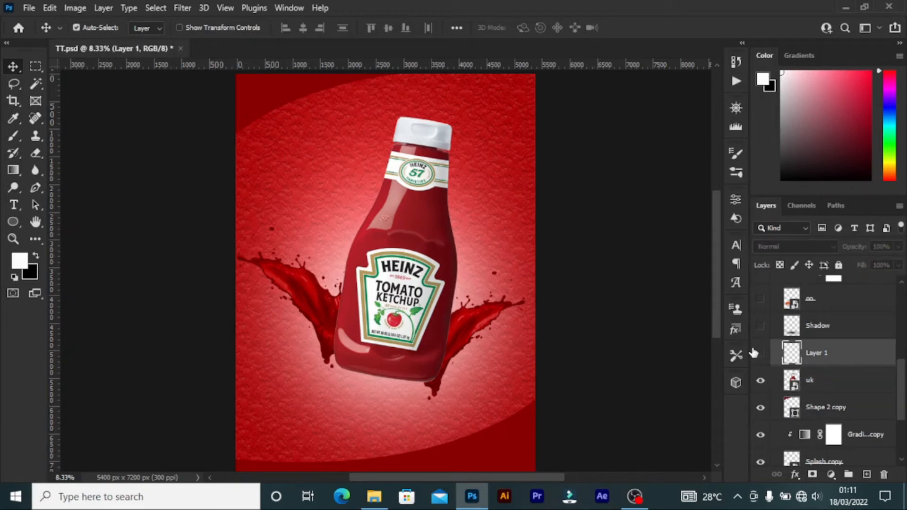
pyautogui.click(761, 354)
pyautogui.click(761, 355)
pyautogui.click(761, 356)
pyautogui.click(761, 355)
pyautogui.click(761, 355)
pyautogui.click(884, 475)
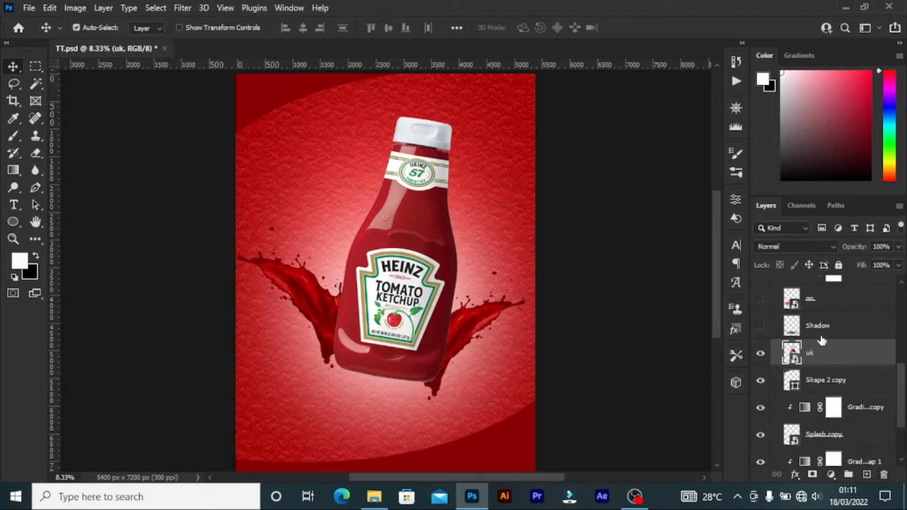
# - Show the Shadow layer beneath the bottle and the oo layer with the bowl of tomatoes
pyautogui.click(840, 324)
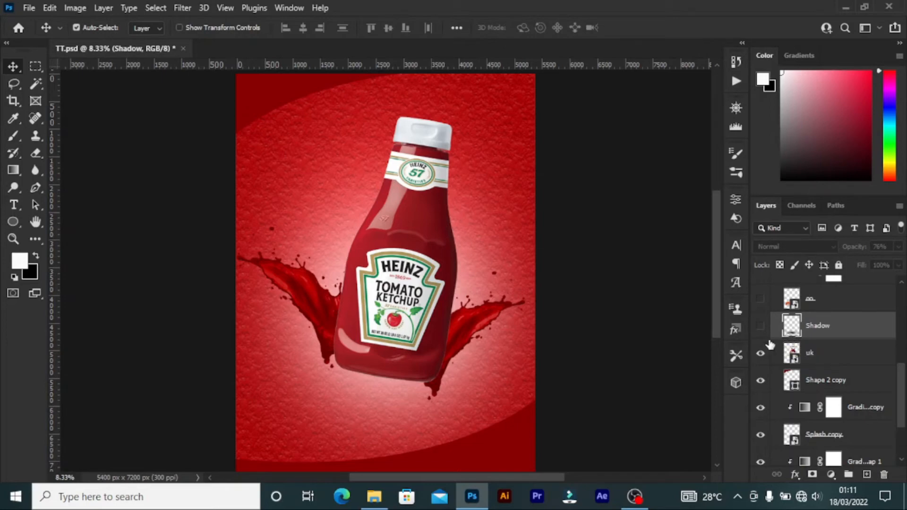
pyautogui.click(759, 327)
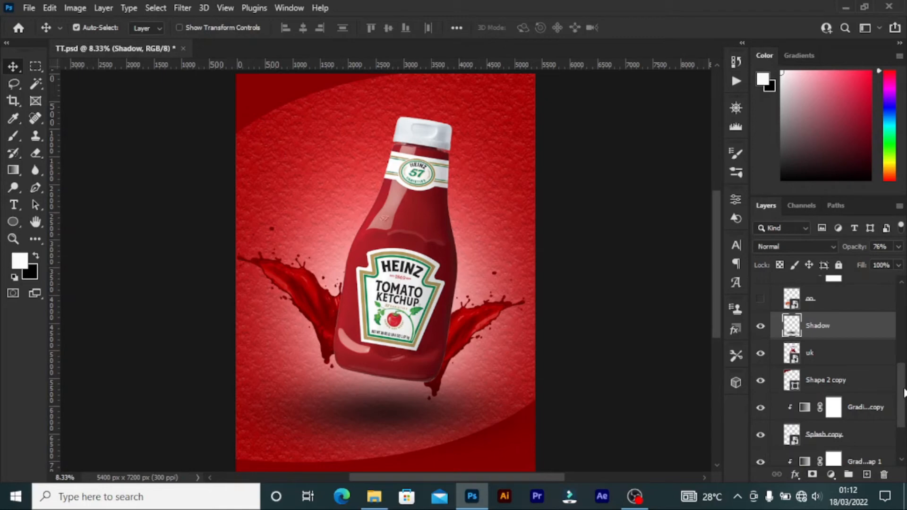
pyautogui.scroll(2, 904, 392)
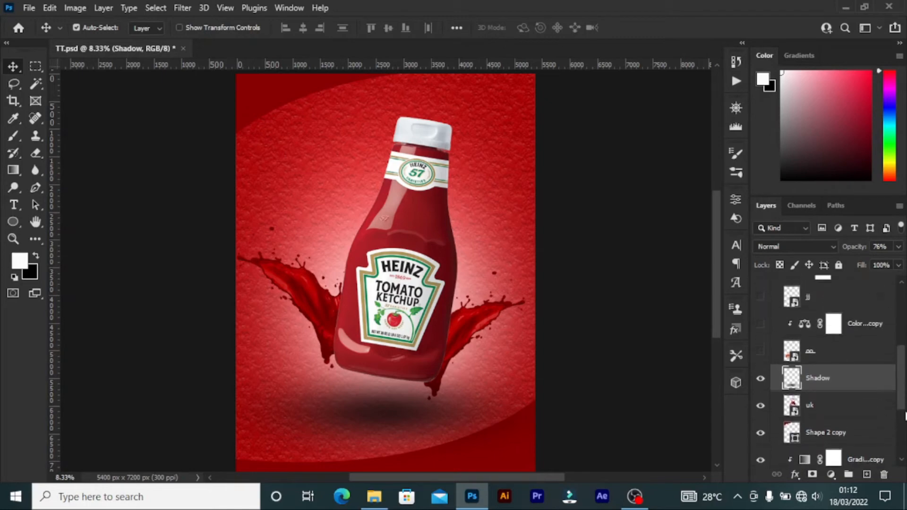
pyautogui.click(840, 355)
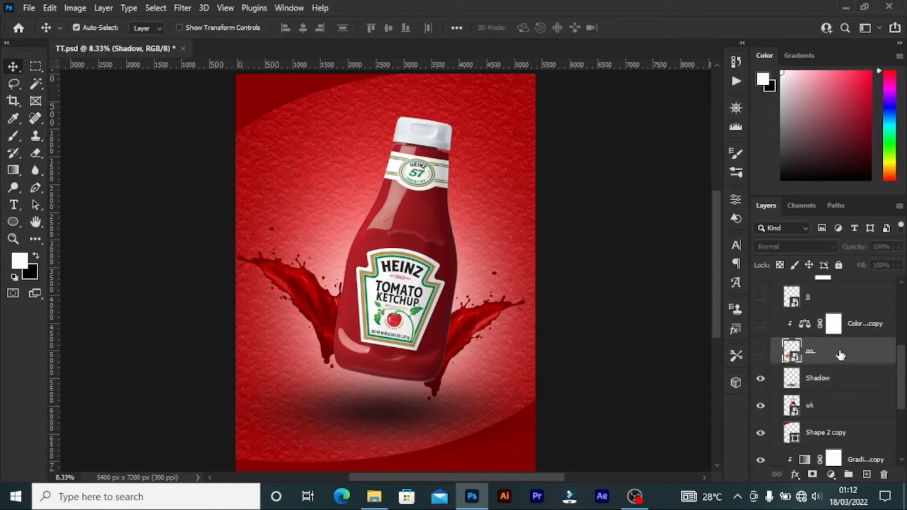
pyautogui.click(760, 353)
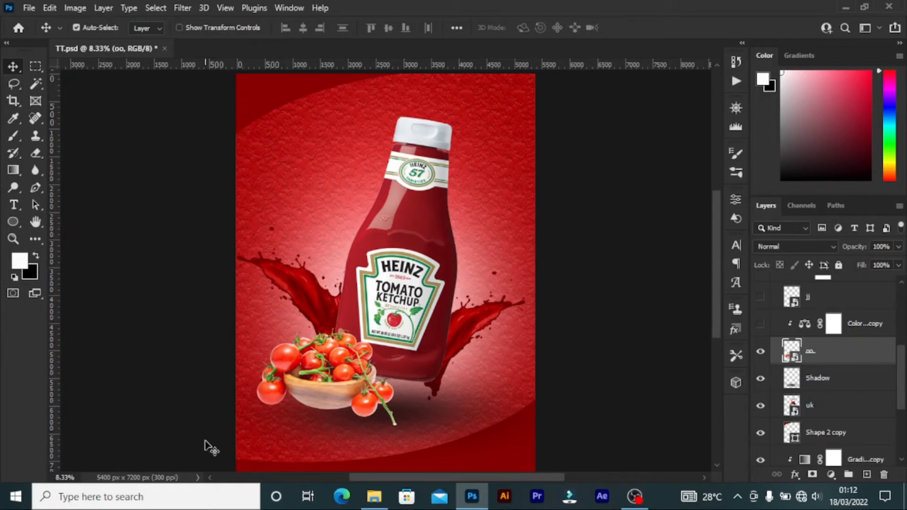
# - Look at the tomato bowl source image in File Explorer's Podcast Covers folder and return to Photoshop
pyautogui.click(374, 496)
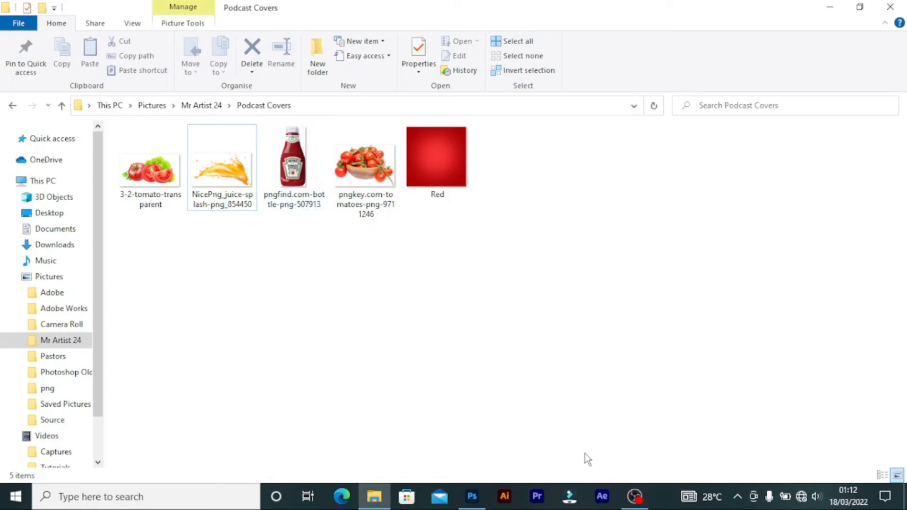
pyautogui.click(472, 496)
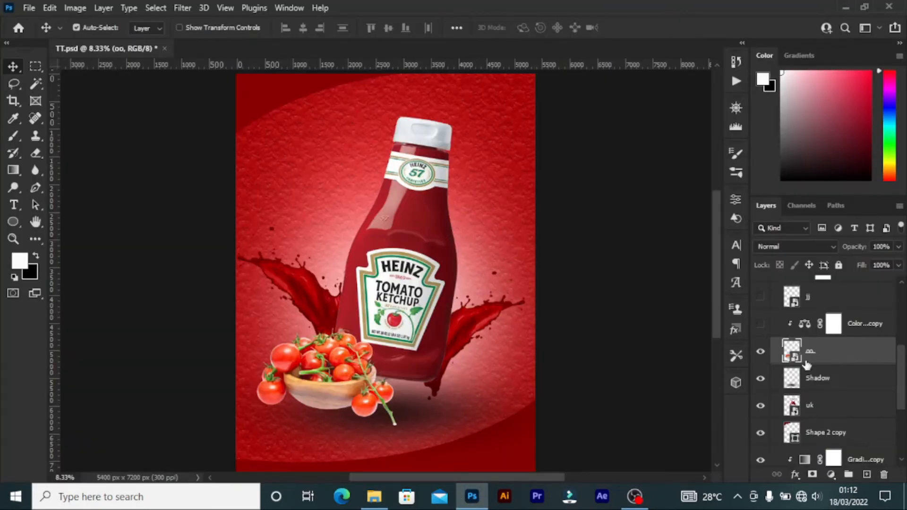
# - Select and show the Color Balance 1 copy adjustment clipped to the tomato bowl layer
pyautogui.moveTo(905, 367); pyautogui.dragTo(906, 350)
pyautogui.click(864, 376)
pyautogui.click(760, 378)
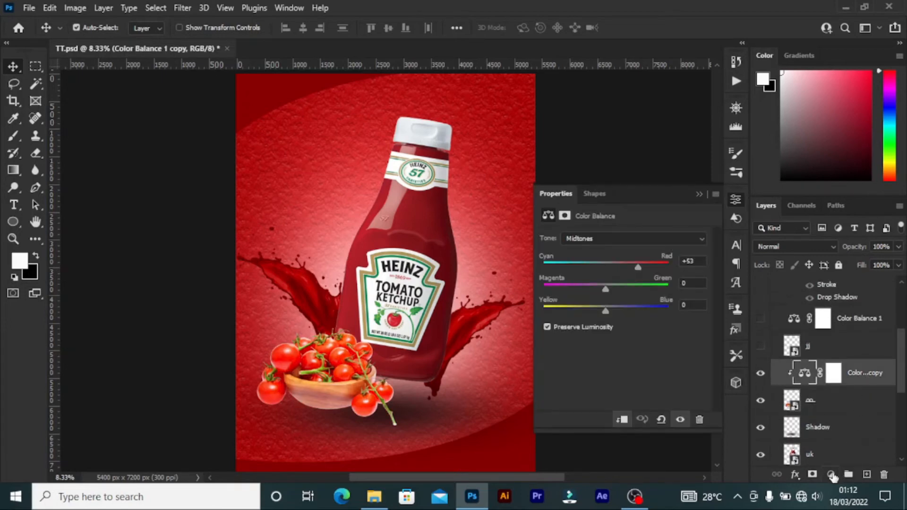
# - Add a Color Balance adjustment layer above the clipped one, and delete it together with its mask
pyautogui.click(830, 474)
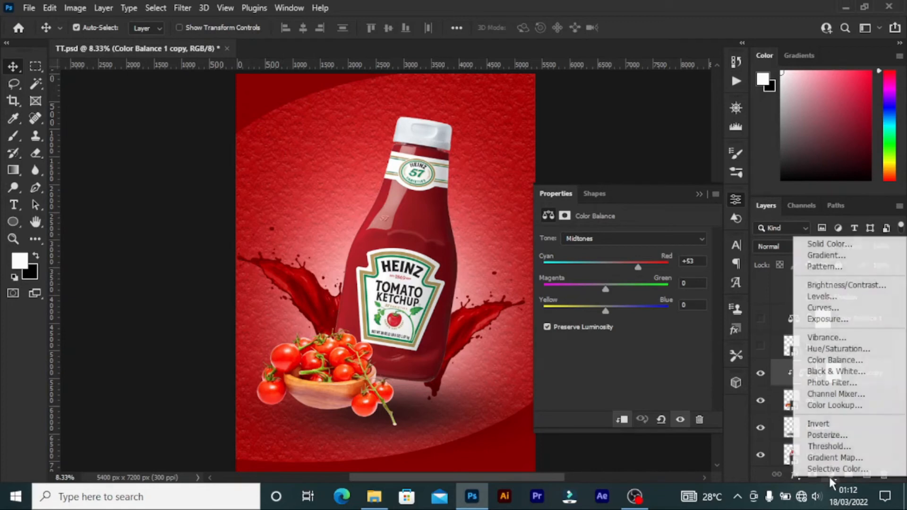
pyautogui.click(830, 361)
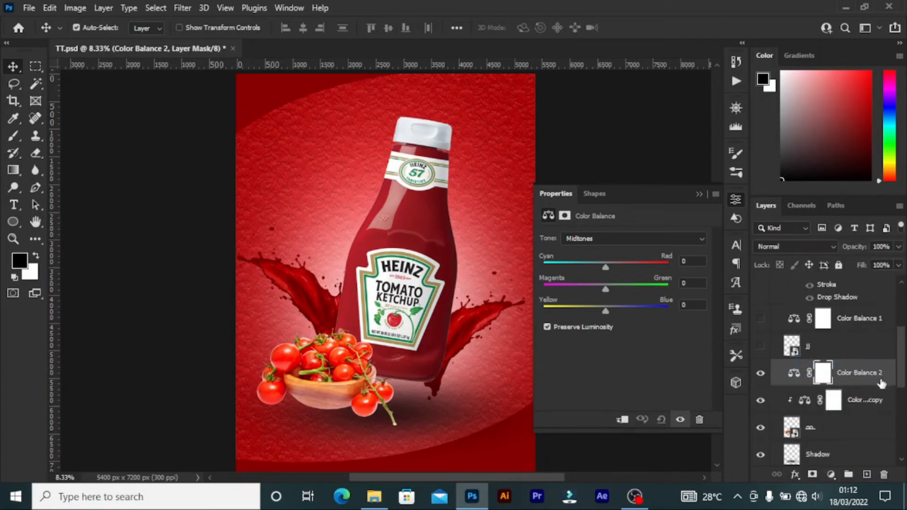
pyautogui.click(885, 477)
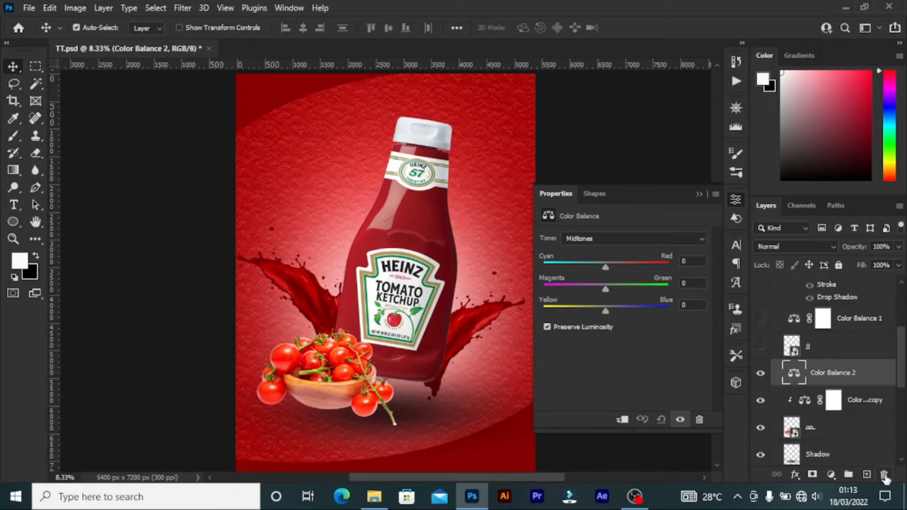
pyautogui.click(885, 477)
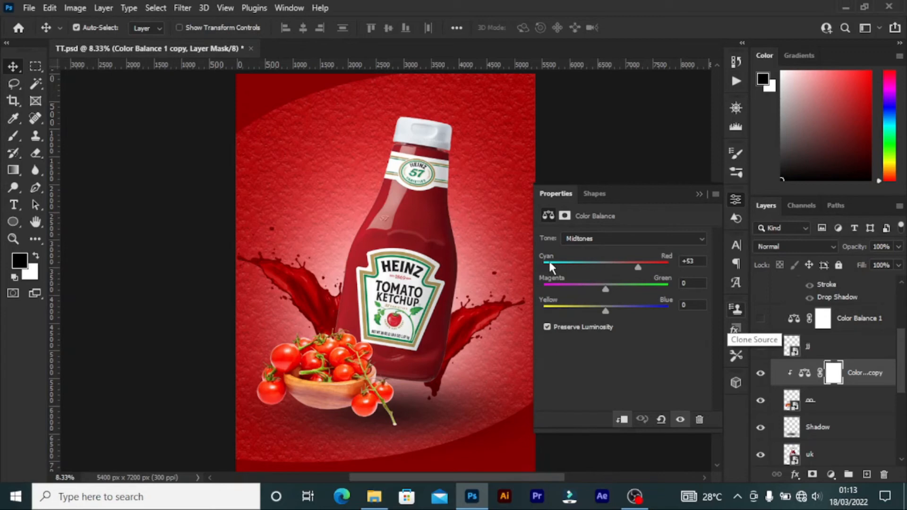
# - Examine the Shadows tone settings of the Color Balance adjustment clipped to the tomato bowl
pyautogui.click(648, 237)
pyautogui.click(638, 248)
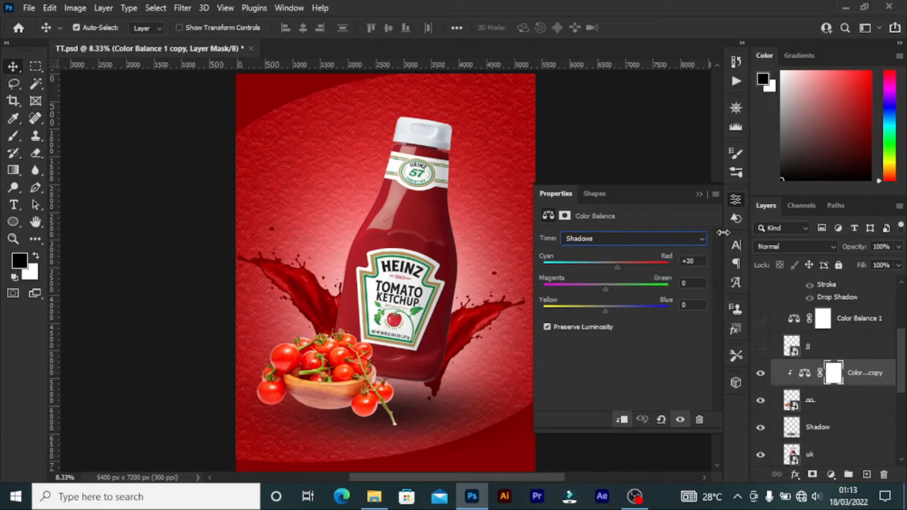
pyautogui.click(699, 193)
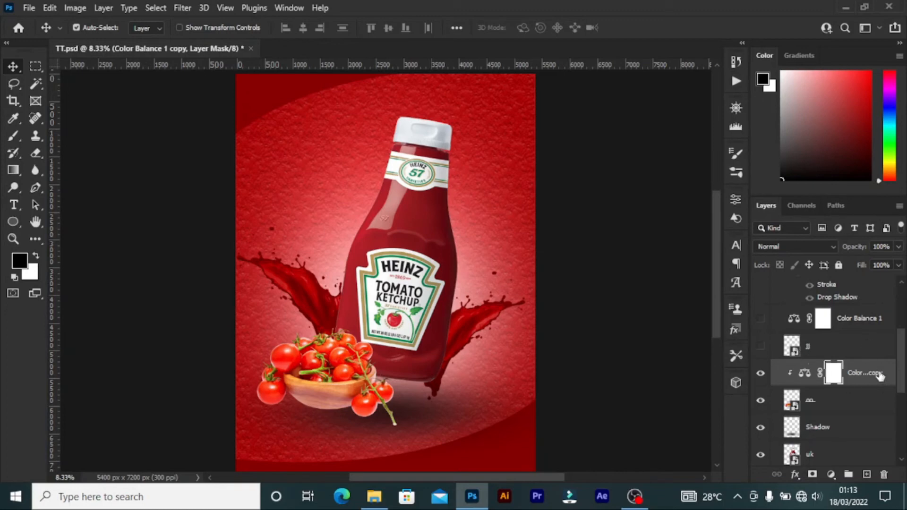
# - Show the jj layer with the sliced tomatoes and the Color Balance 1 adjustment above it
pyautogui.click(838, 346)
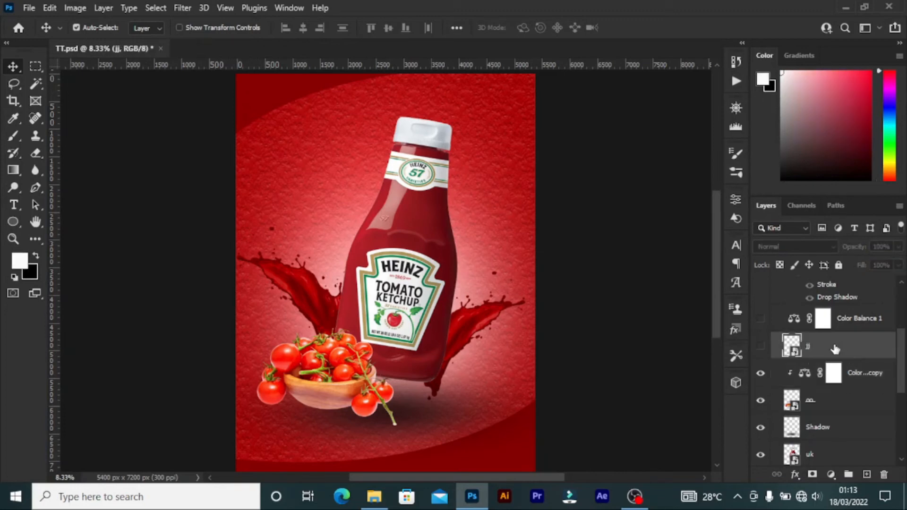
pyautogui.click(761, 348)
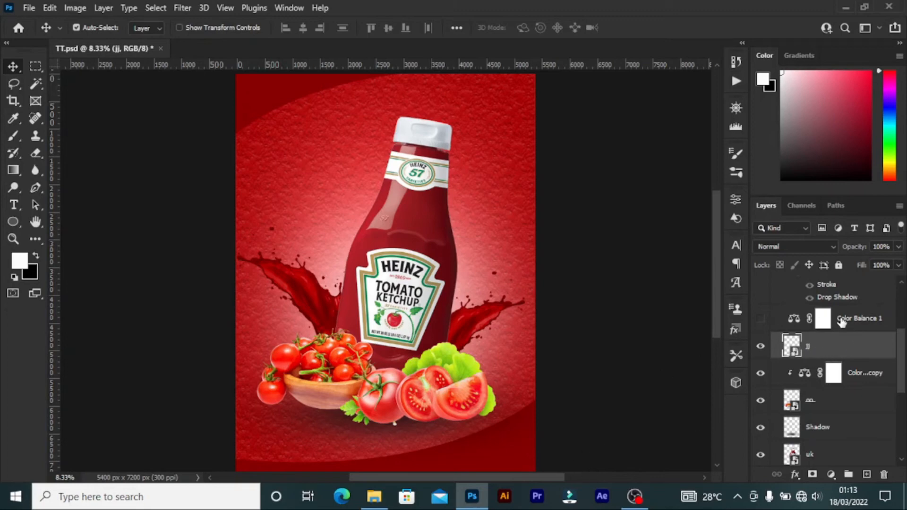
pyautogui.click(796, 323)
pyautogui.click(761, 320)
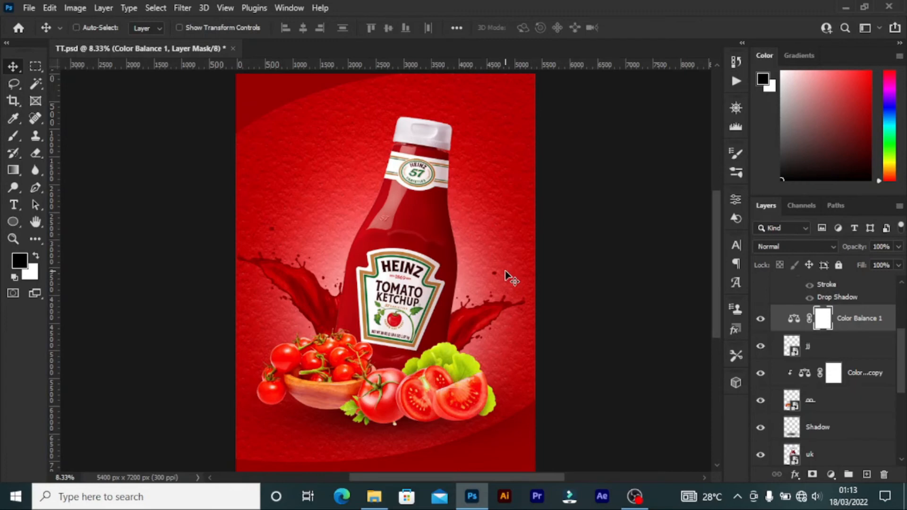
# - Draw a circle about 1965 px in diameter over the middle of the bottle with the Ellipse tool, above the Ellipse 1 layer
pyautogui.hotkey('ctrl', '-')
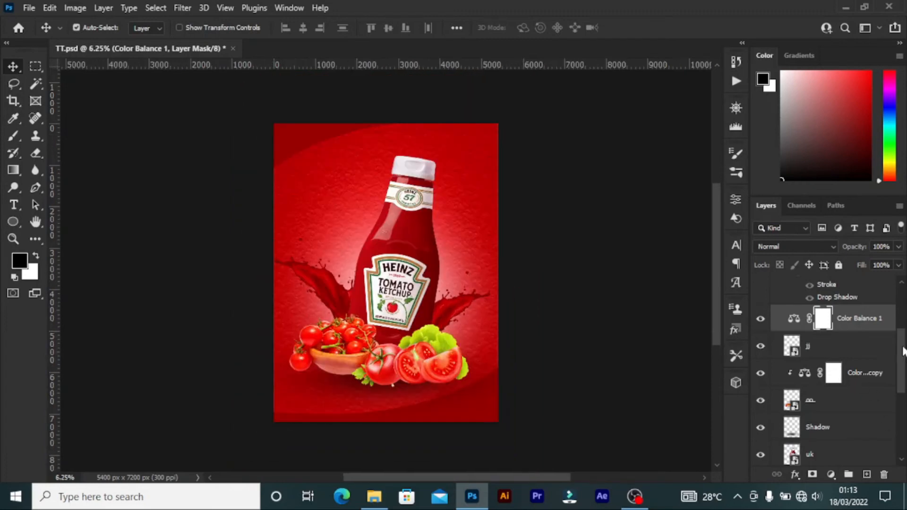
pyautogui.moveTo(903, 351); pyautogui.dragTo(904, 325)
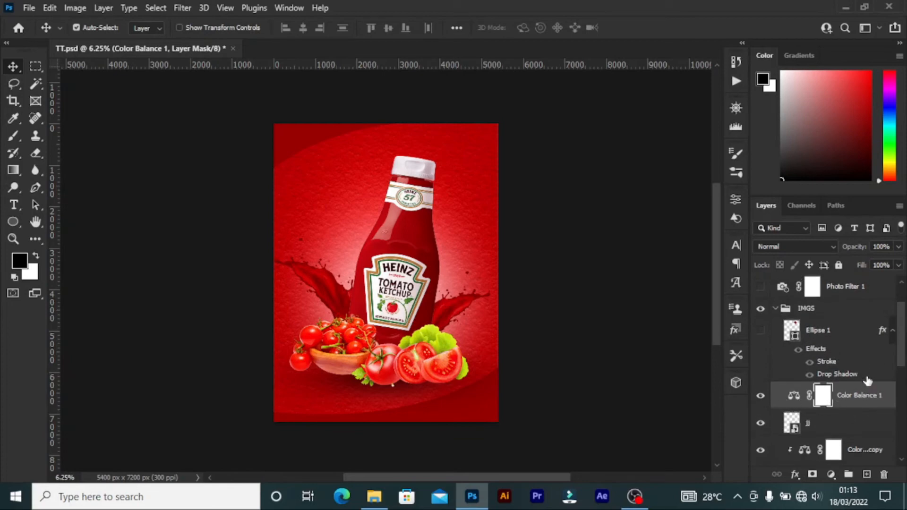
pyautogui.click(832, 334)
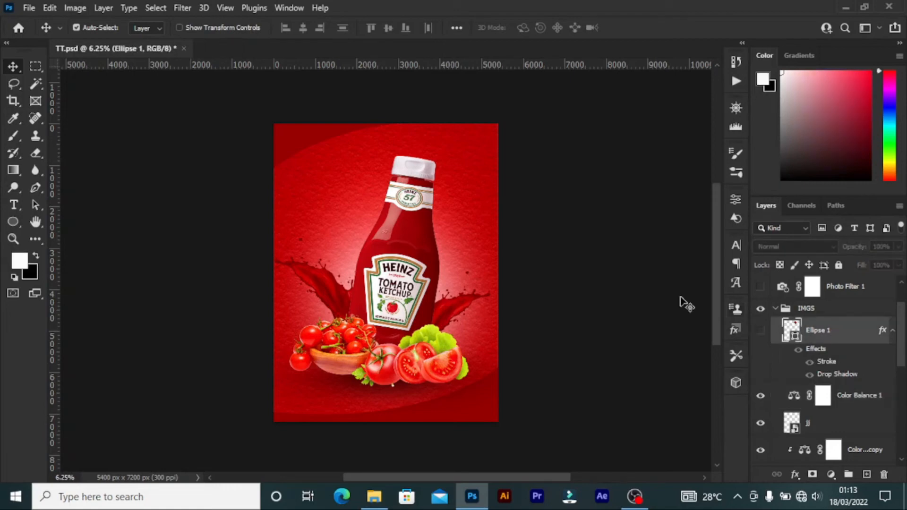
pyautogui.click(14, 223)
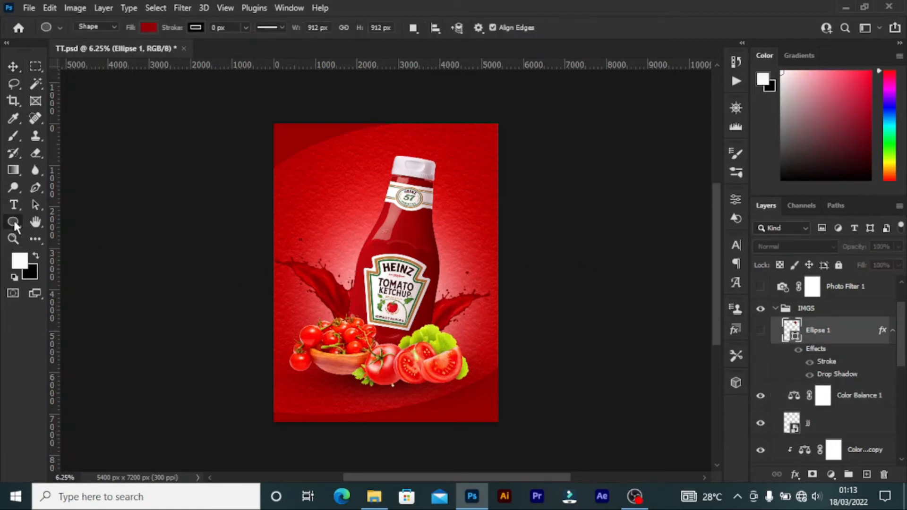
pyautogui.rightClick(15, 225)
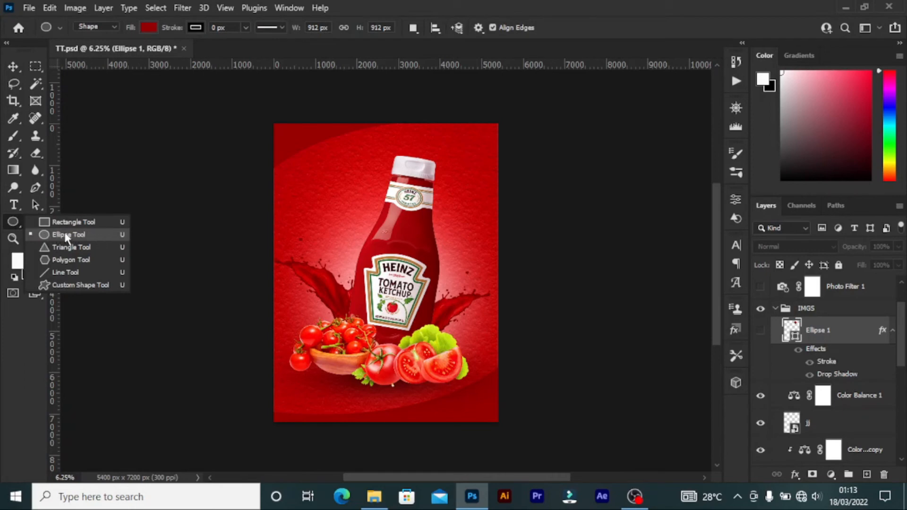
pyautogui.click(103, 233)
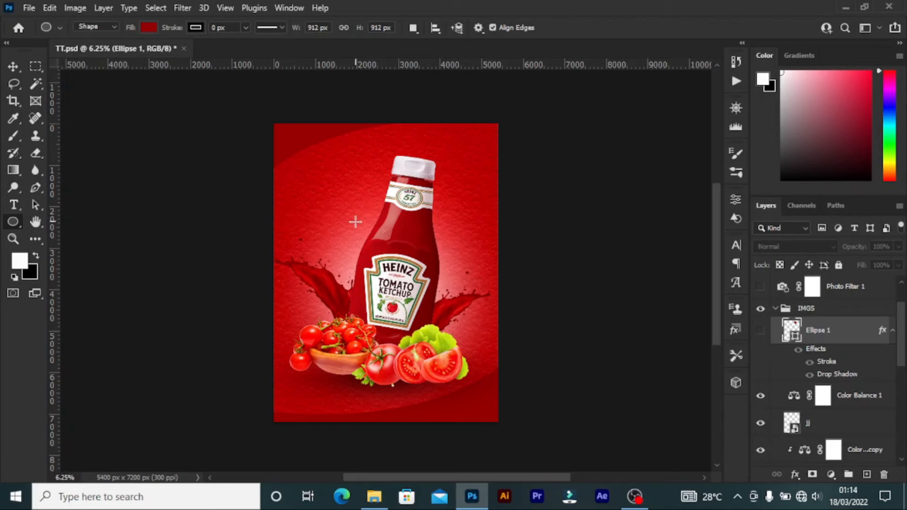
pyautogui.moveTo(354, 218); pyautogui.dragTo(437, 344)
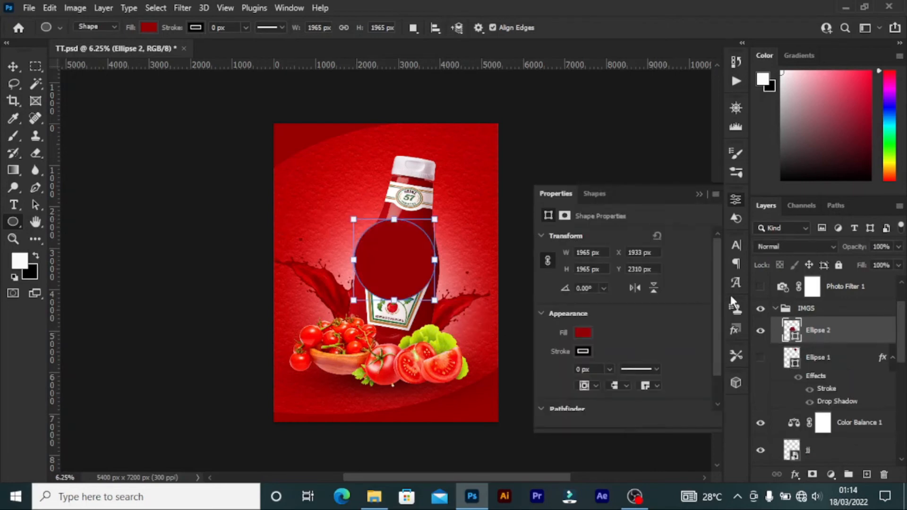
# - Fill the circle over the bottle with white, and delete its layer
pyautogui.click(588, 333)
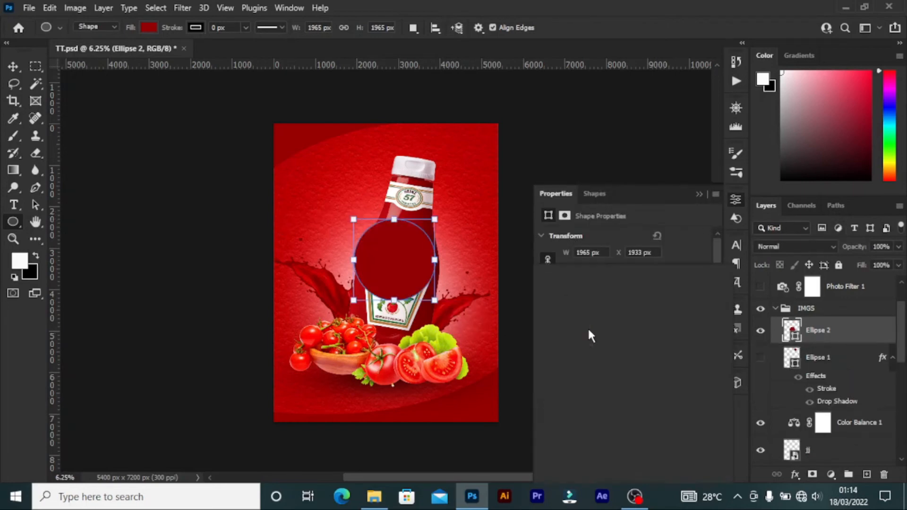
pyautogui.click(565, 326)
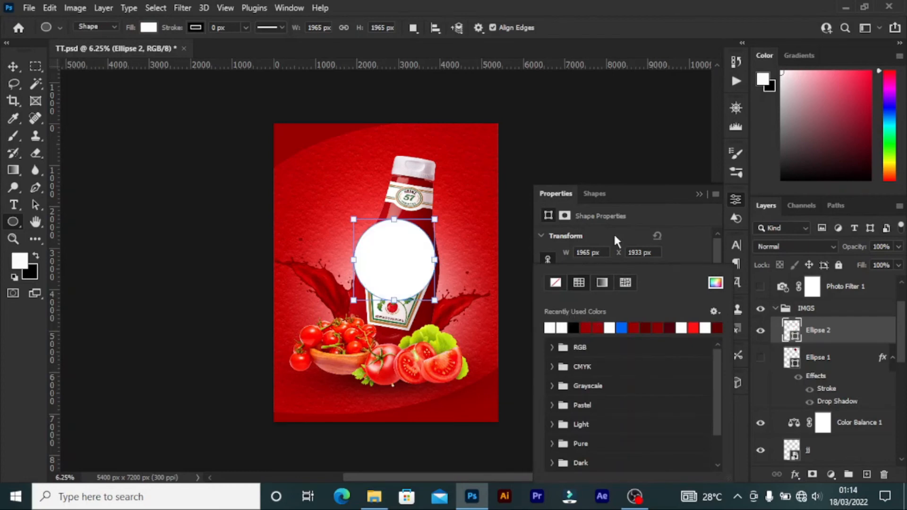
pyautogui.click(698, 193)
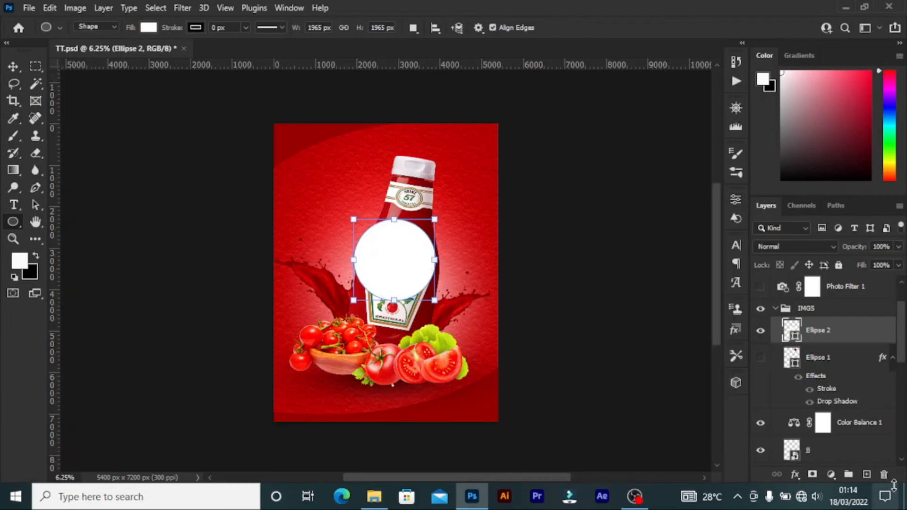
pyautogui.click(884, 475)
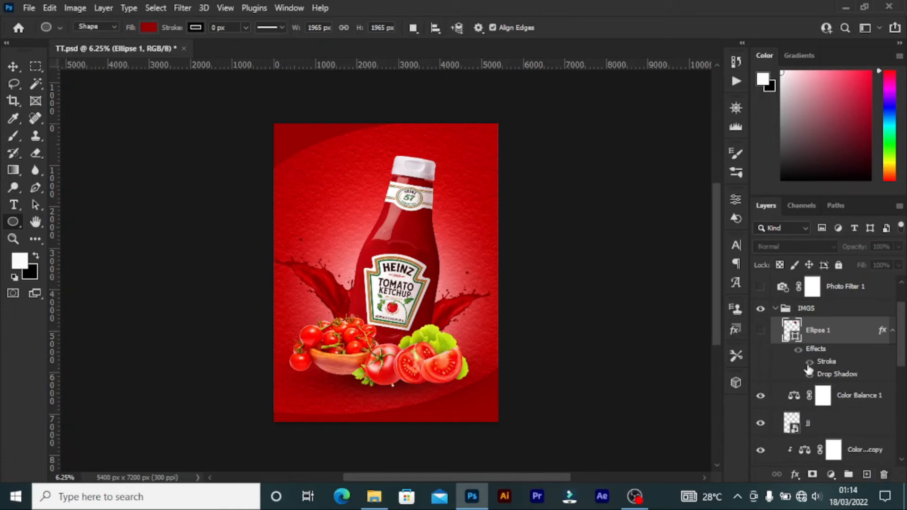
# - Show the Ellipse 1 layer beside the bottle cap and review its Stroke and Drop Shadow effect settings
pyautogui.click(761, 330)
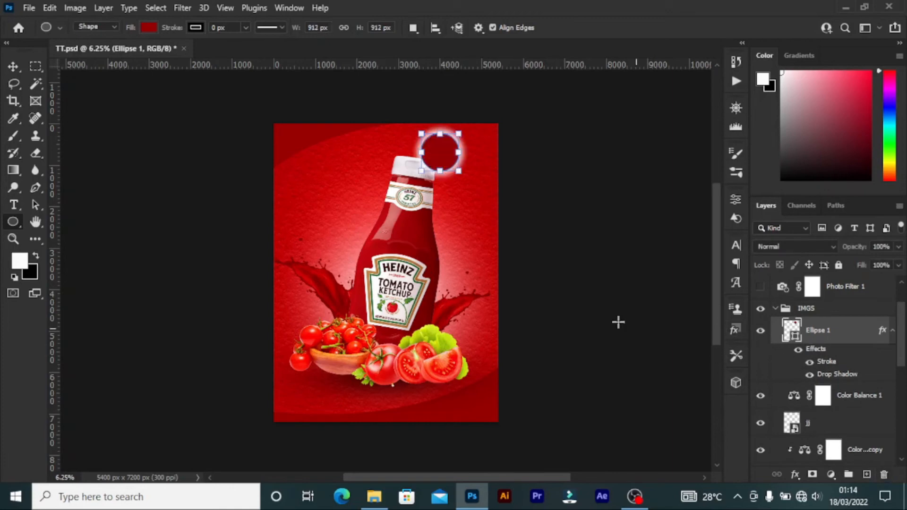
pyautogui.click(11, 68)
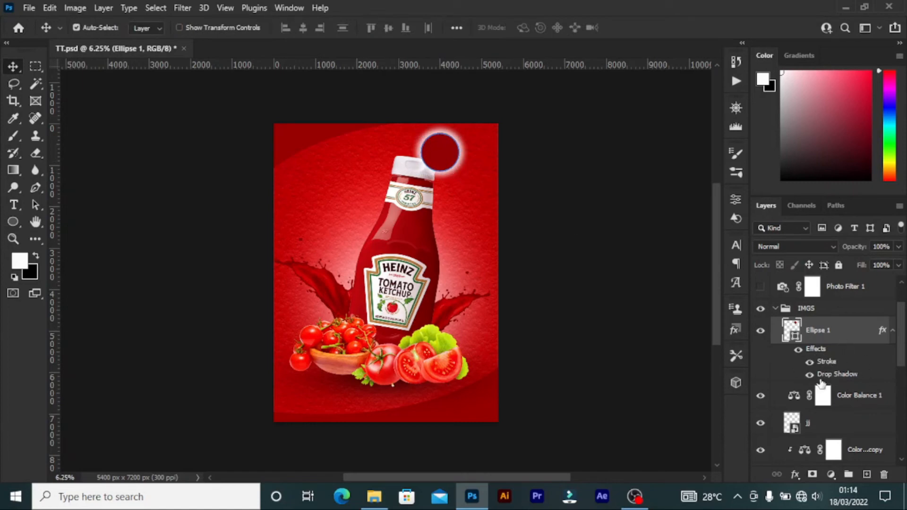
pyautogui.doubleClick(820, 362)
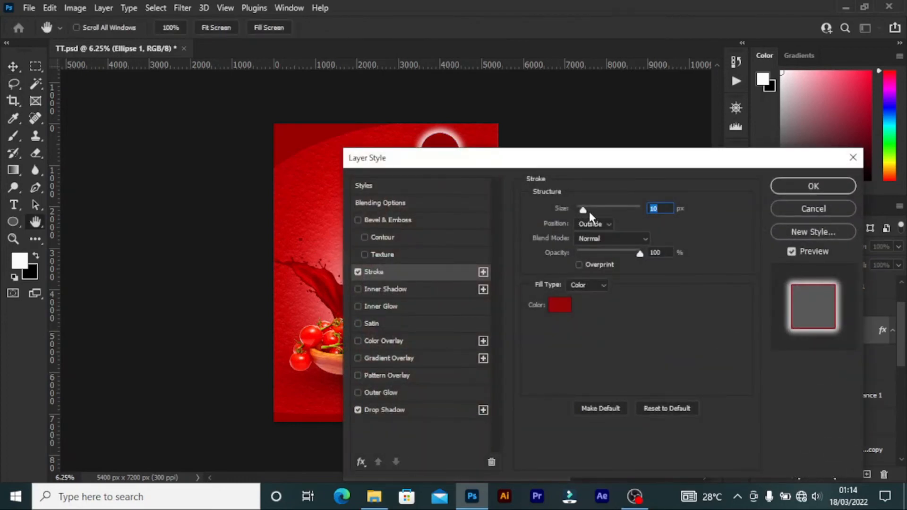
pyautogui.click(392, 408)
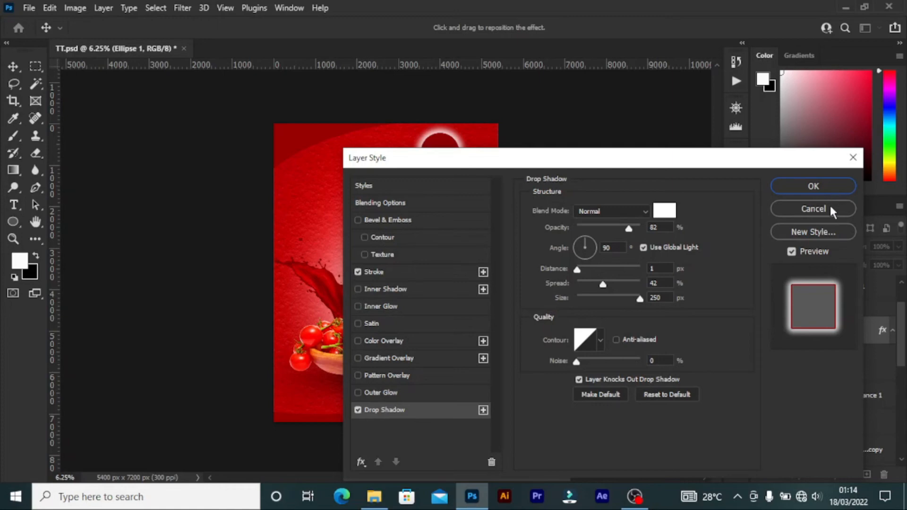
pyautogui.click(820, 186)
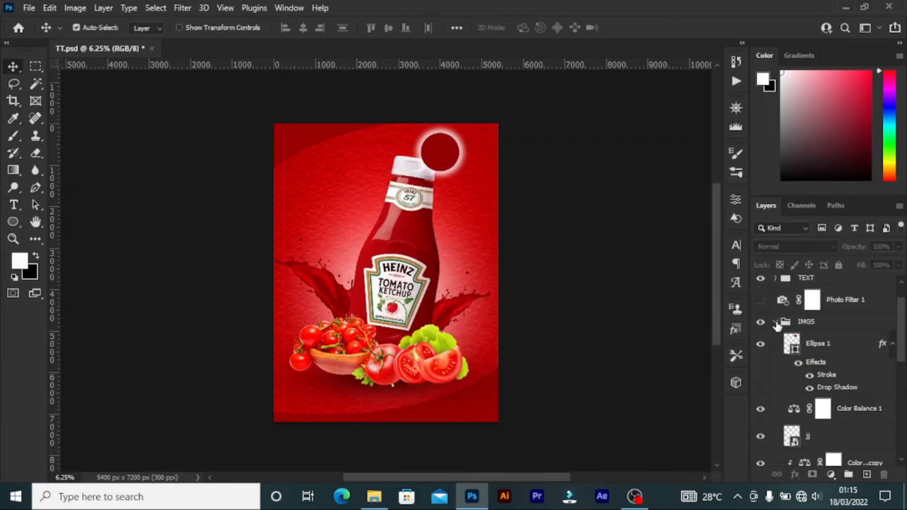
# - Collapse and expand the IMGS group, and select the Photo Filter 1 adjustment above it
pyautogui.click(776, 322)
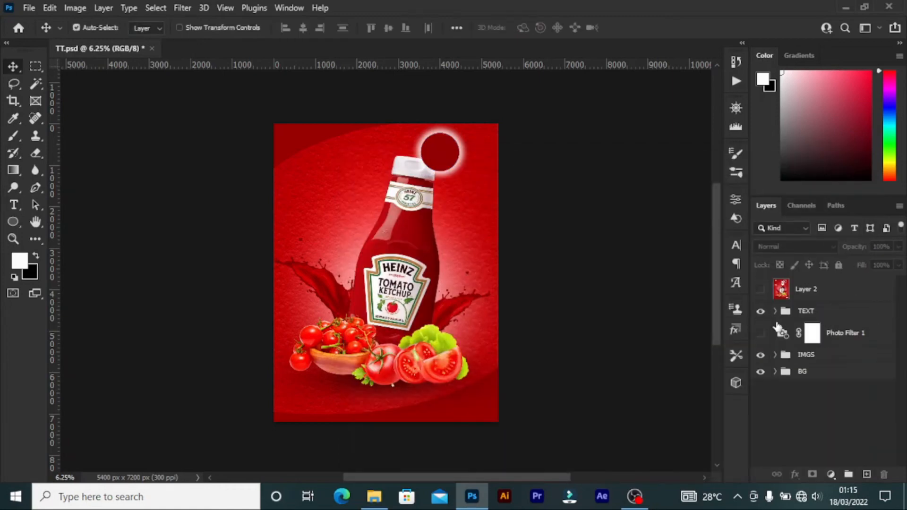
pyautogui.click(775, 355)
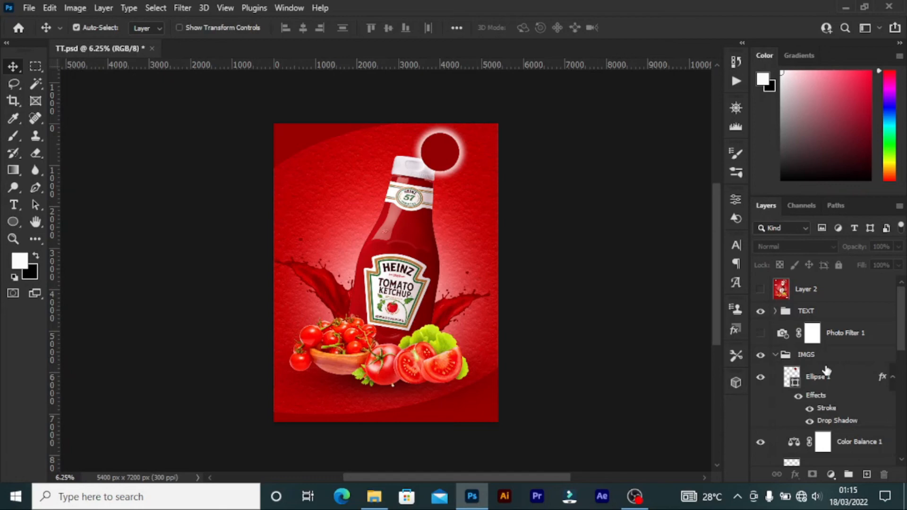
pyautogui.click(792, 355)
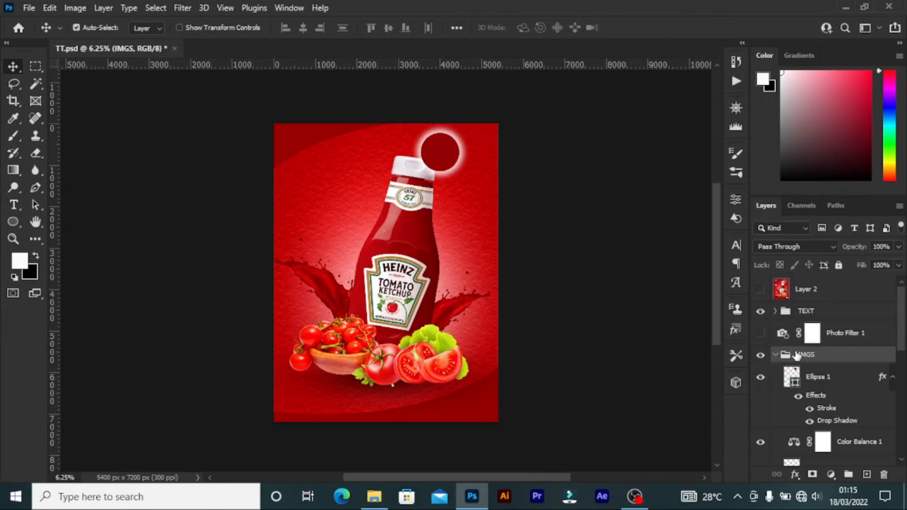
pyautogui.click(853, 343)
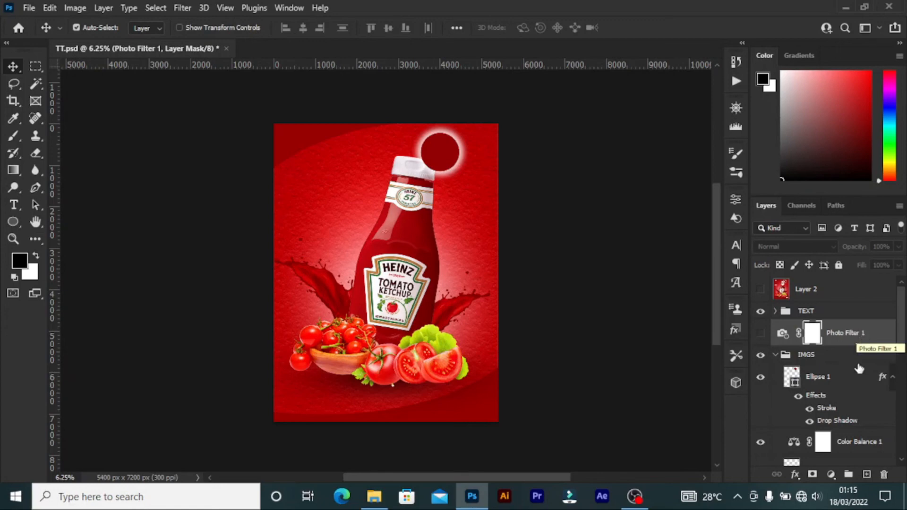
# - Add a second Photo Filter adjustment layer above Photo Filter 1, and delete it together with its mask
pyautogui.click(832, 475)
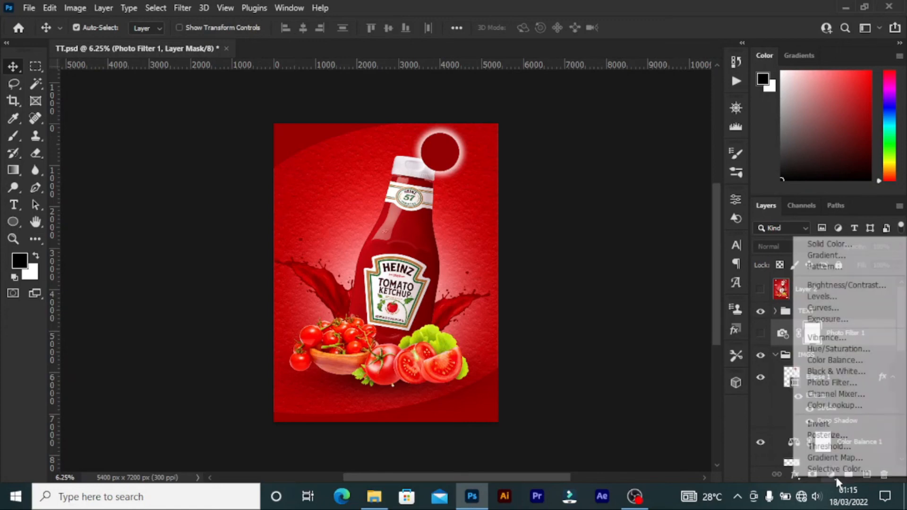
pyautogui.click(853, 382)
pyautogui.click(852, 381)
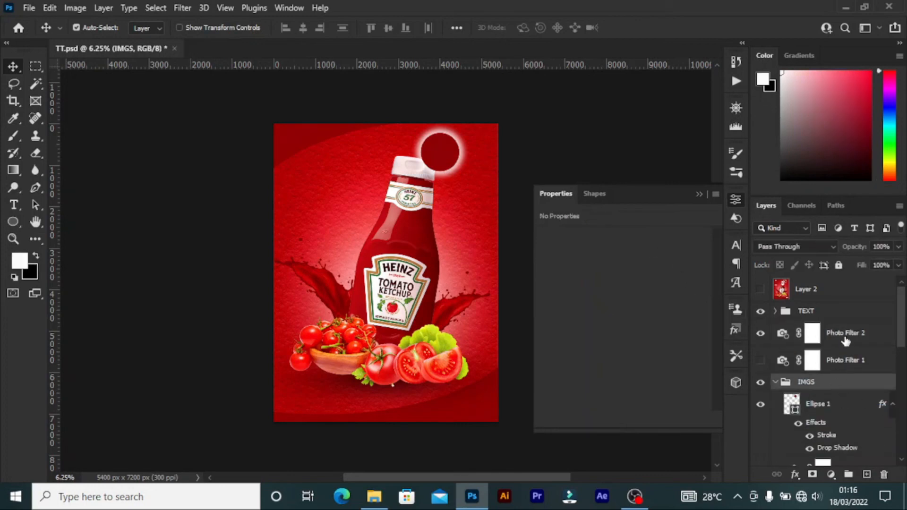
pyautogui.click(805, 340)
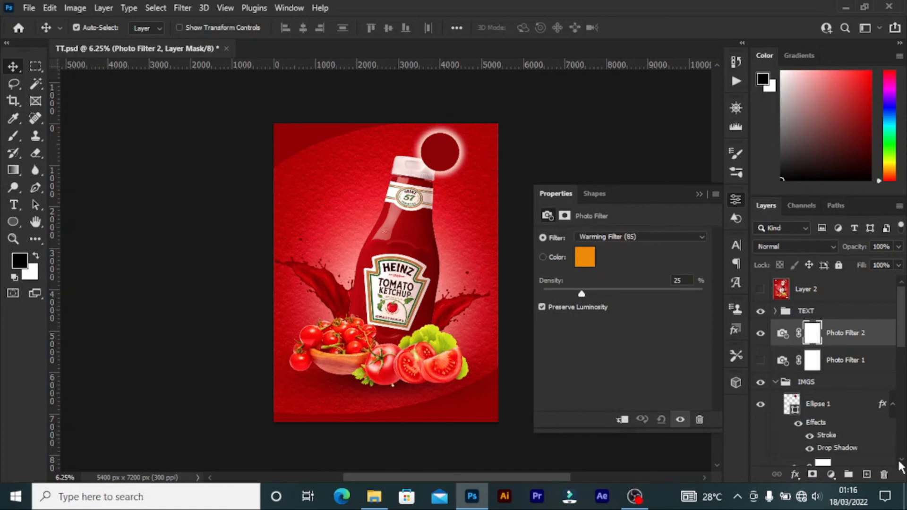
pyautogui.click(885, 473)
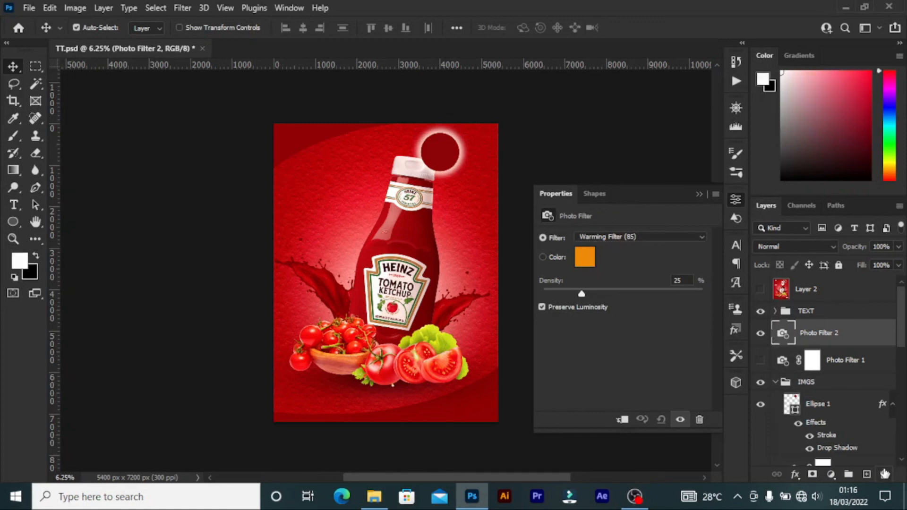
pyautogui.click(884, 475)
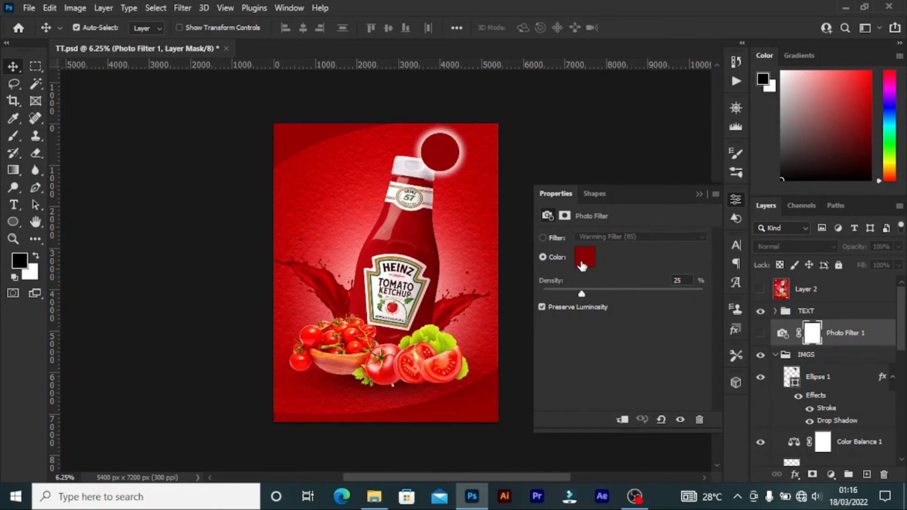
pyautogui.click(698, 194)
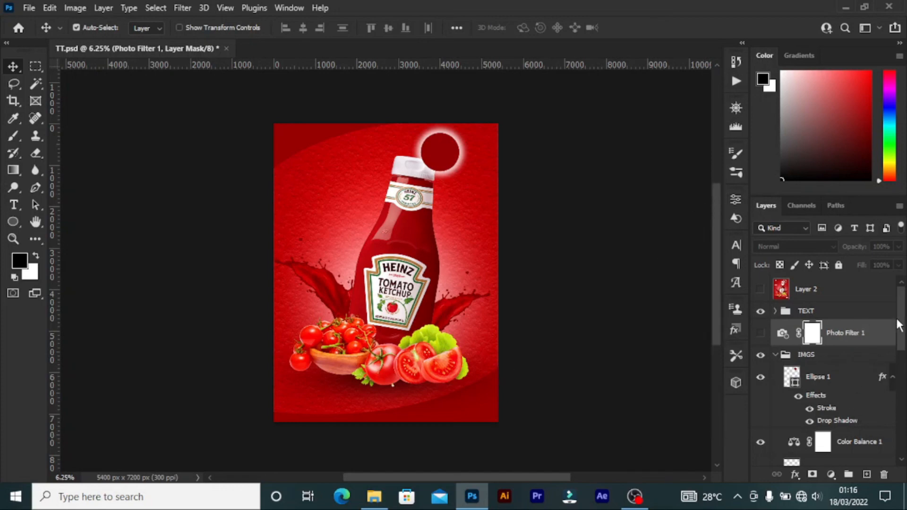
# - Show the Photo Filter 1 adjustment layer, and expand the TEXT group above it
pyautogui.click(760, 333)
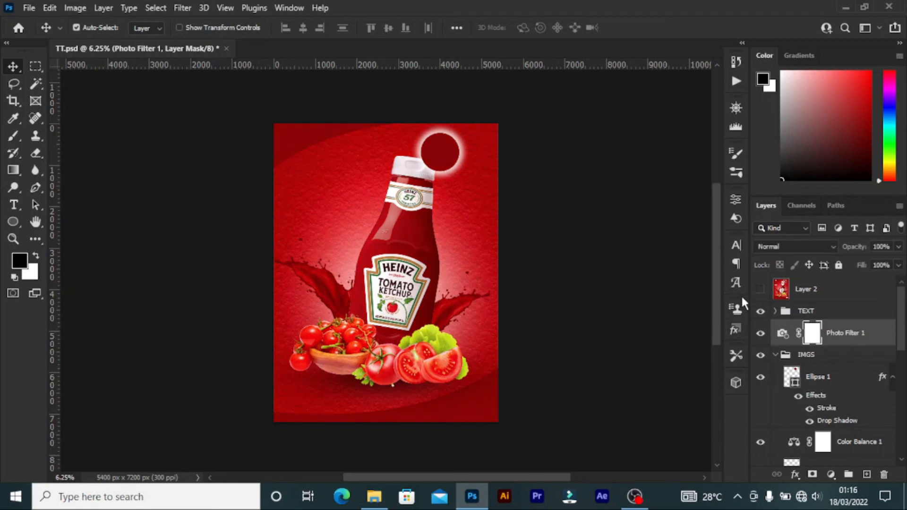
pyautogui.click(774, 314)
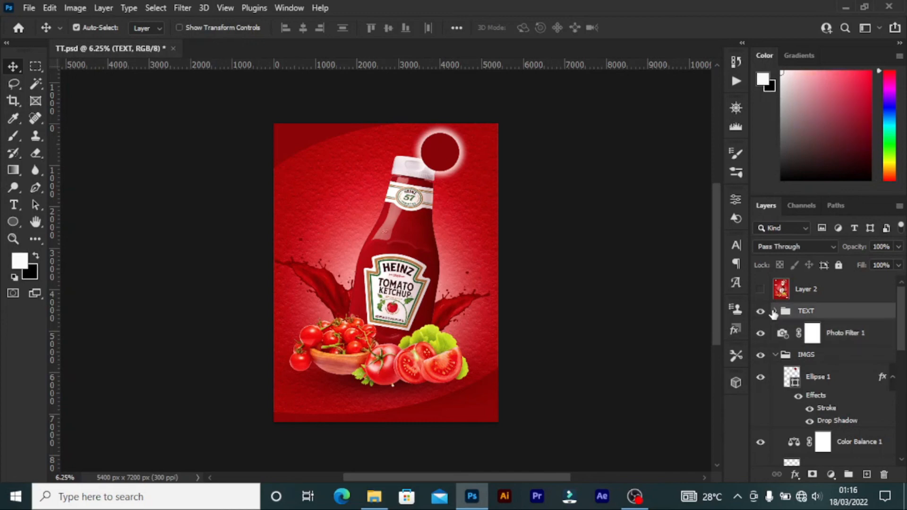
pyautogui.click(774, 312)
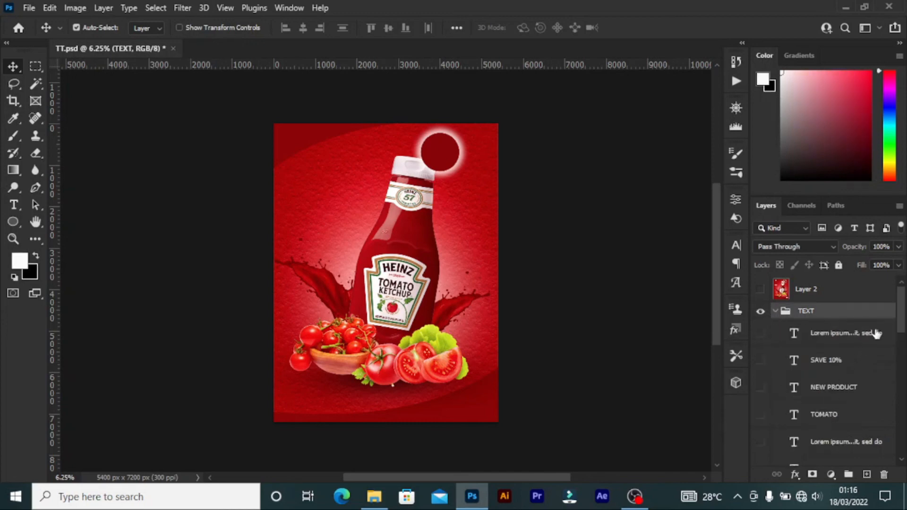
# - Show the 100%, SUGAR FREE, lower Lorem ipsum and TOMATO text layers in the TEXT group
pyautogui.moveTo(903, 312); pyautogui.dragTo(901, 355)
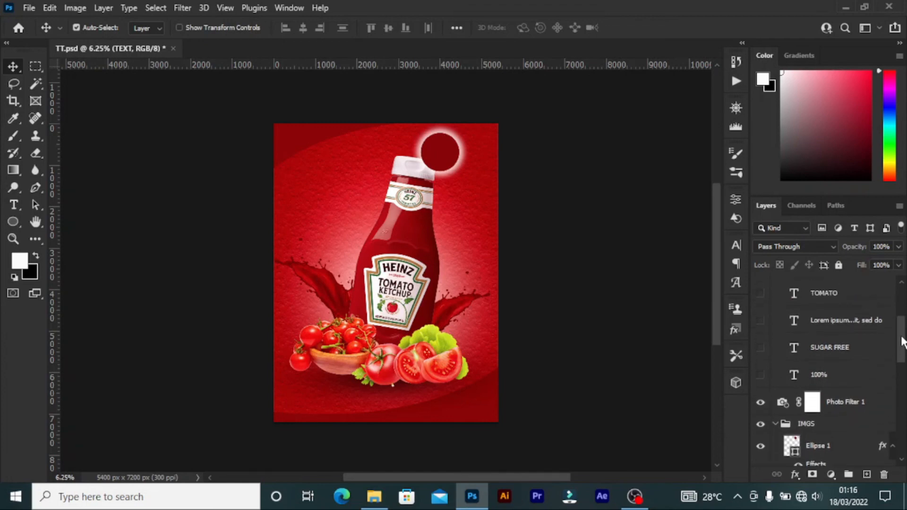
pyautogui.click(760, 374)
pyautogui.click(761, 348)
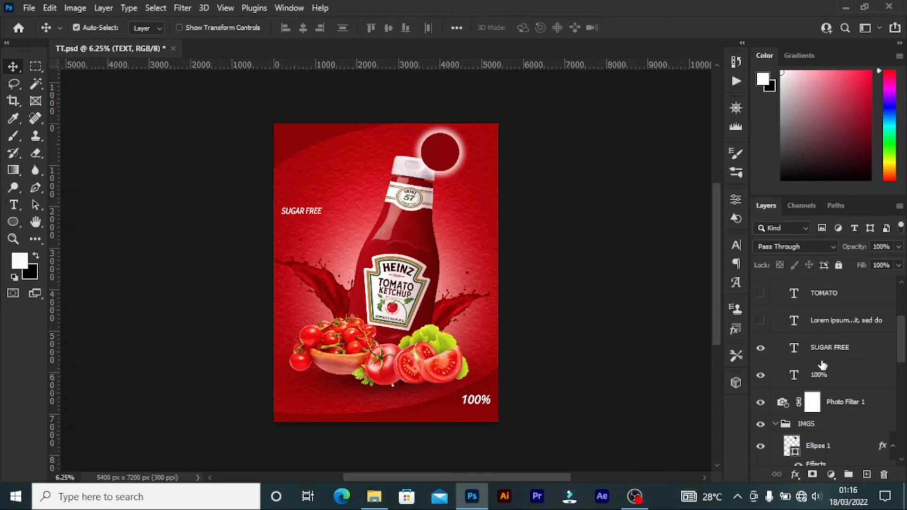
pyautogui.click(760, 321)
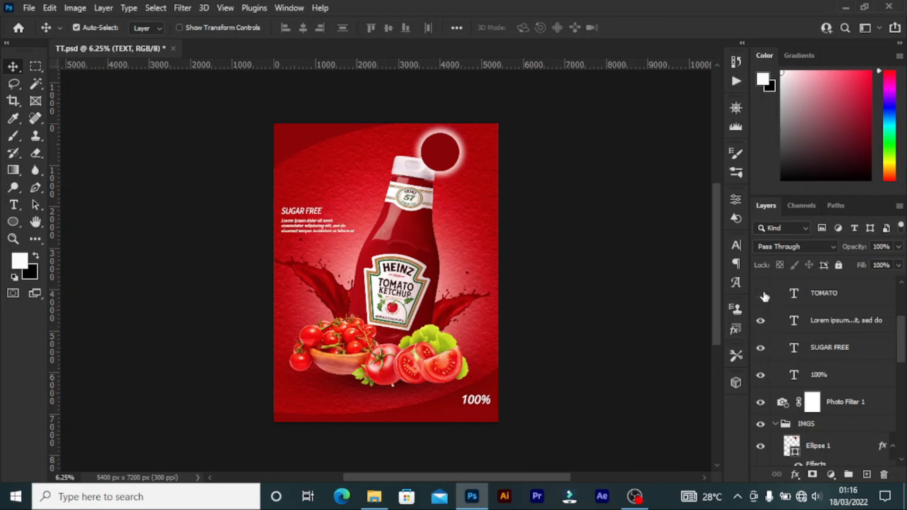
pyautogui.click(760, 294)
# - Show the NEW PRODUCT, SAVE 10% and uppermost Lorem ipsum text layers in the TEXT group
pyautogui.moveTo(903, 344); pyautogui.dragTo(904, 323)
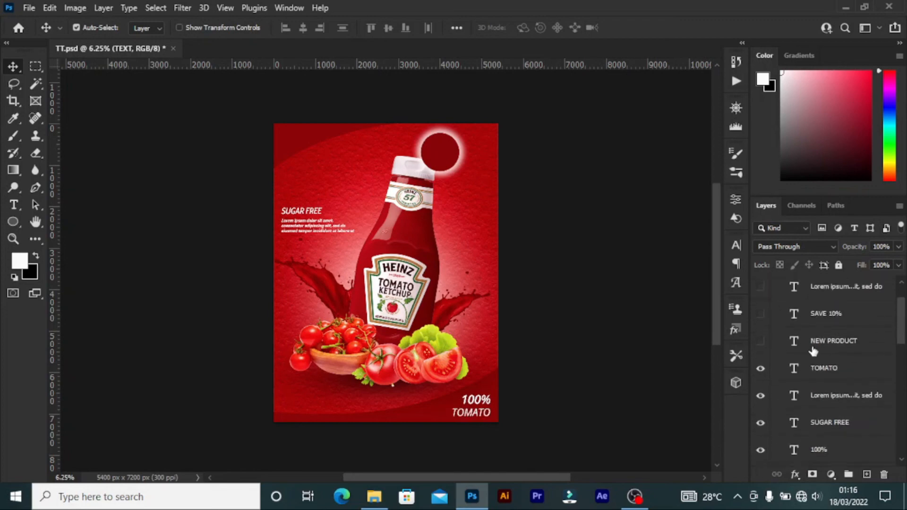
pyautogui.click(763, 346)
pyautogui.click(757, 321)
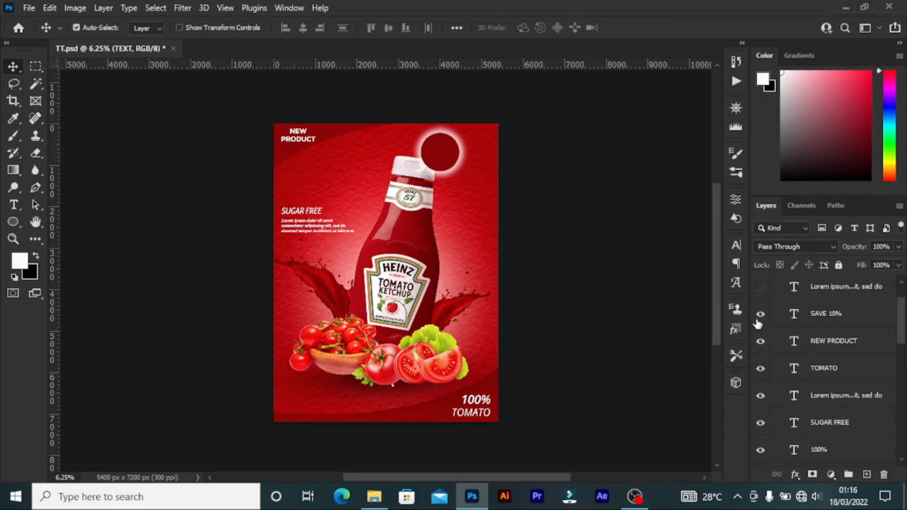
pyautogui.click(760, 287)
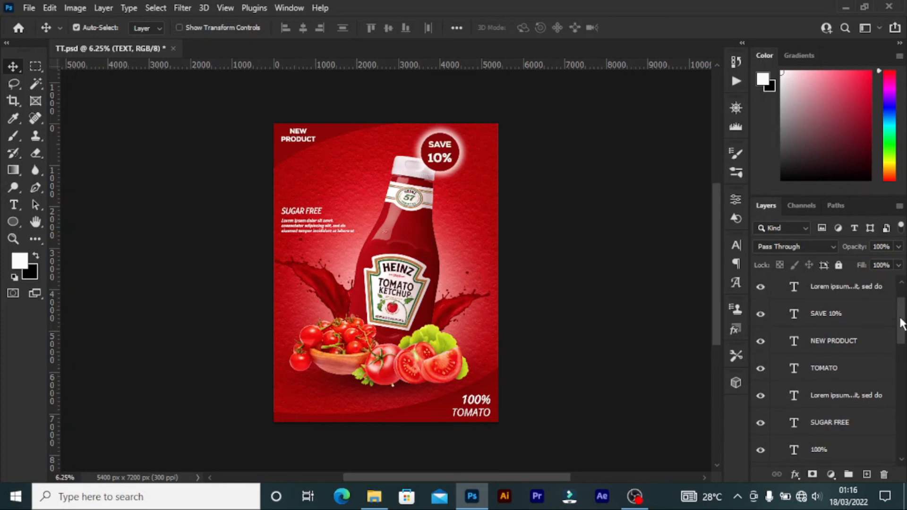
# - Collapse the TEXT and IMGS groups
pyautogui.moveTo(902, 321); pyautogui.dragTo(902, 310)
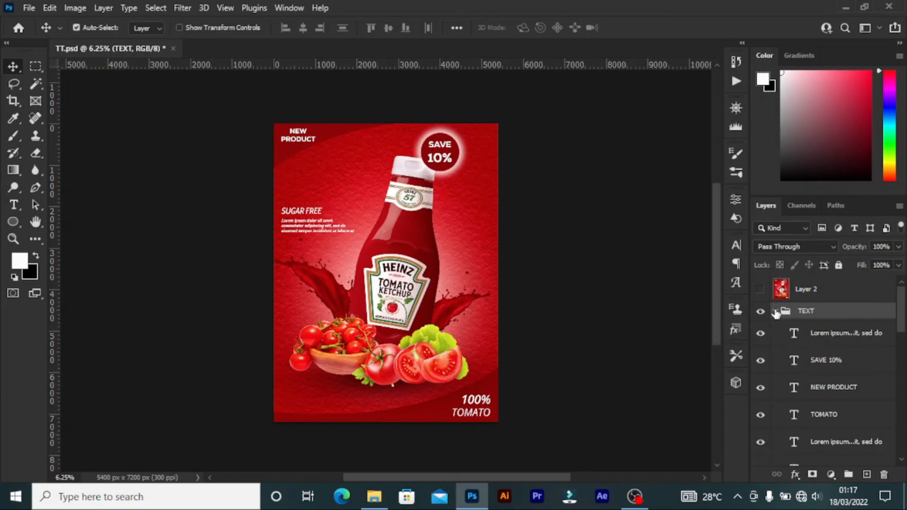
pyautogui.click(774, 311)
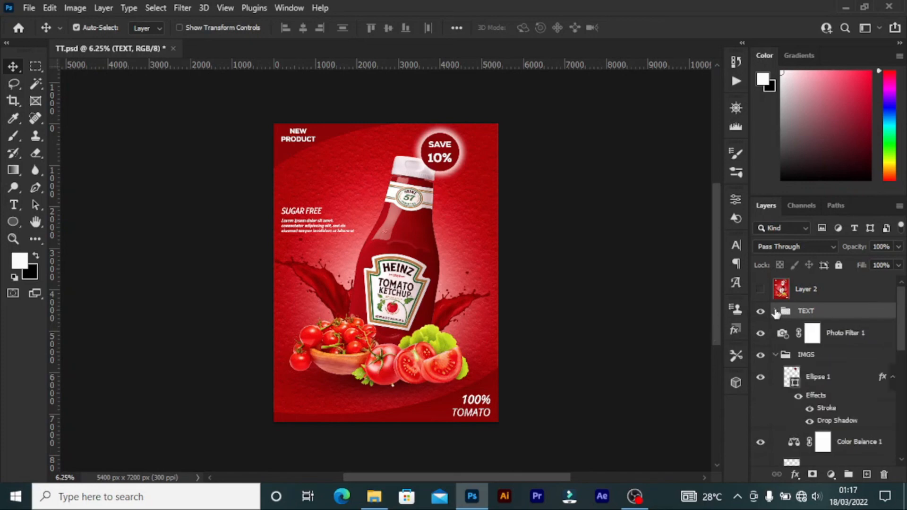
pyautogui.click(775, 355)
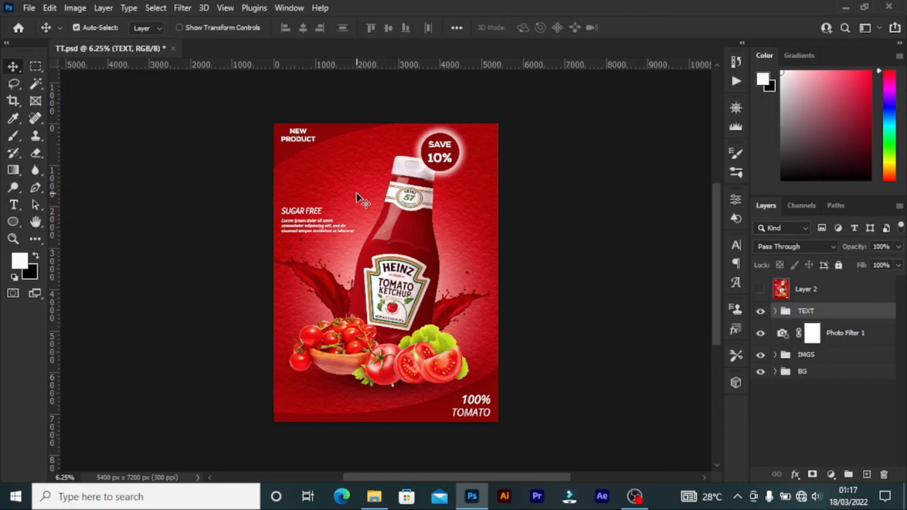
# - Show Layer 2 above the TEXT group, and review the finished poster at 8.33% zoom
pyautogui.click(760, 289)
pyautogui.hotkey('ctrl', '+')
pyautogui.hotkey('ctrl', '-')
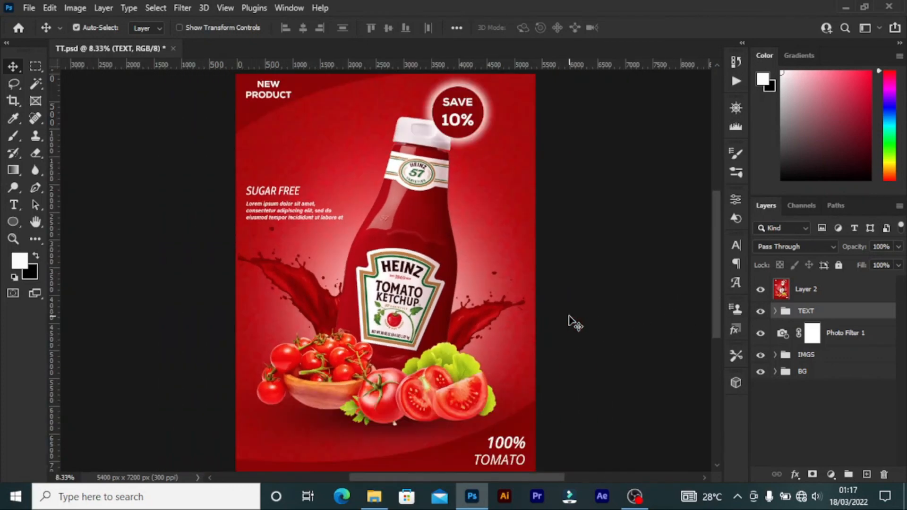
pyautogui.scroll(1, 711, 255)
pyautogui.moveTo(714, 242)
pyautogui.mouseDown()
pyautogui.moveTo(703, 221)
pyautogui.moveTo(705, 272)
pyautogui.moveTo(713, 244)
pyautogui.moveTo(715, 252)
pyautogui.mouseUp()
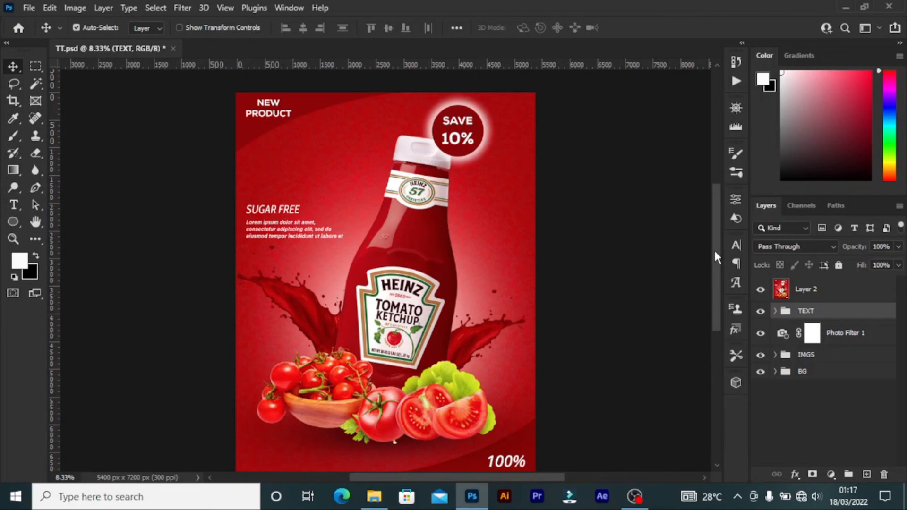
pyautogui.moveTo(715, 253); pyautogui.dragTo(715, 256)
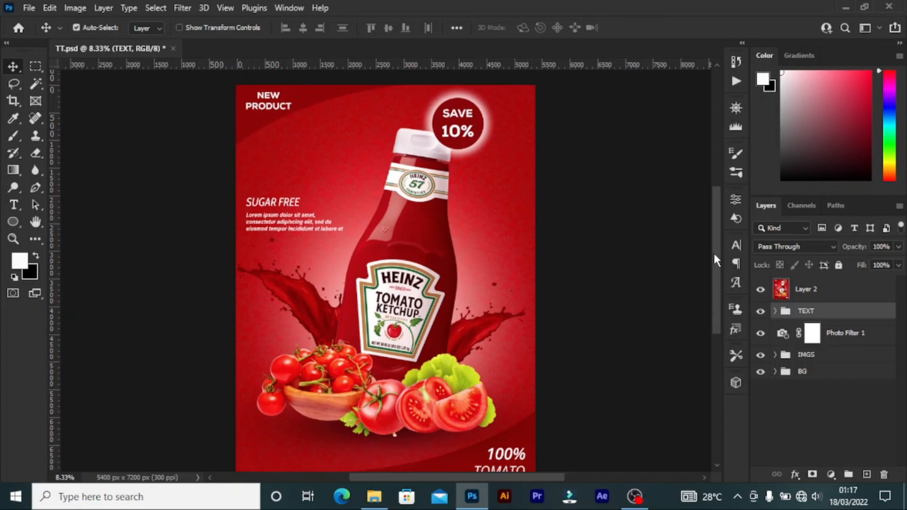